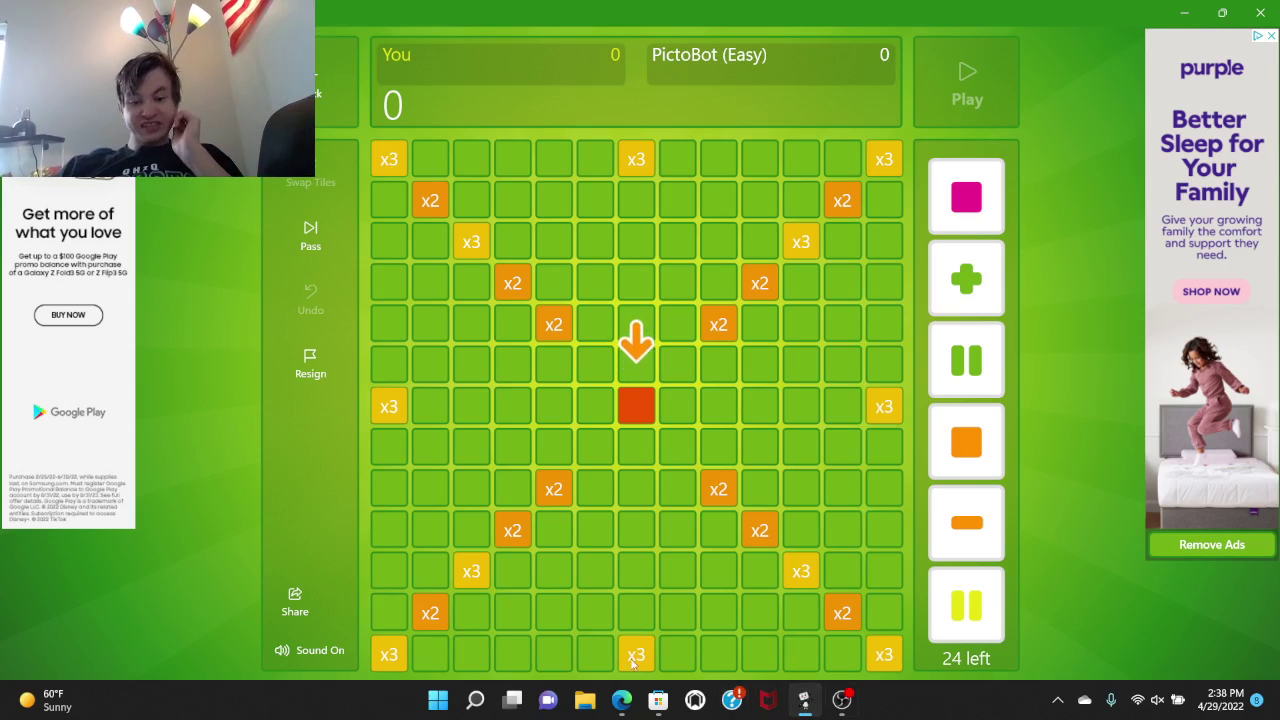
pyautogui.click(658, 700)
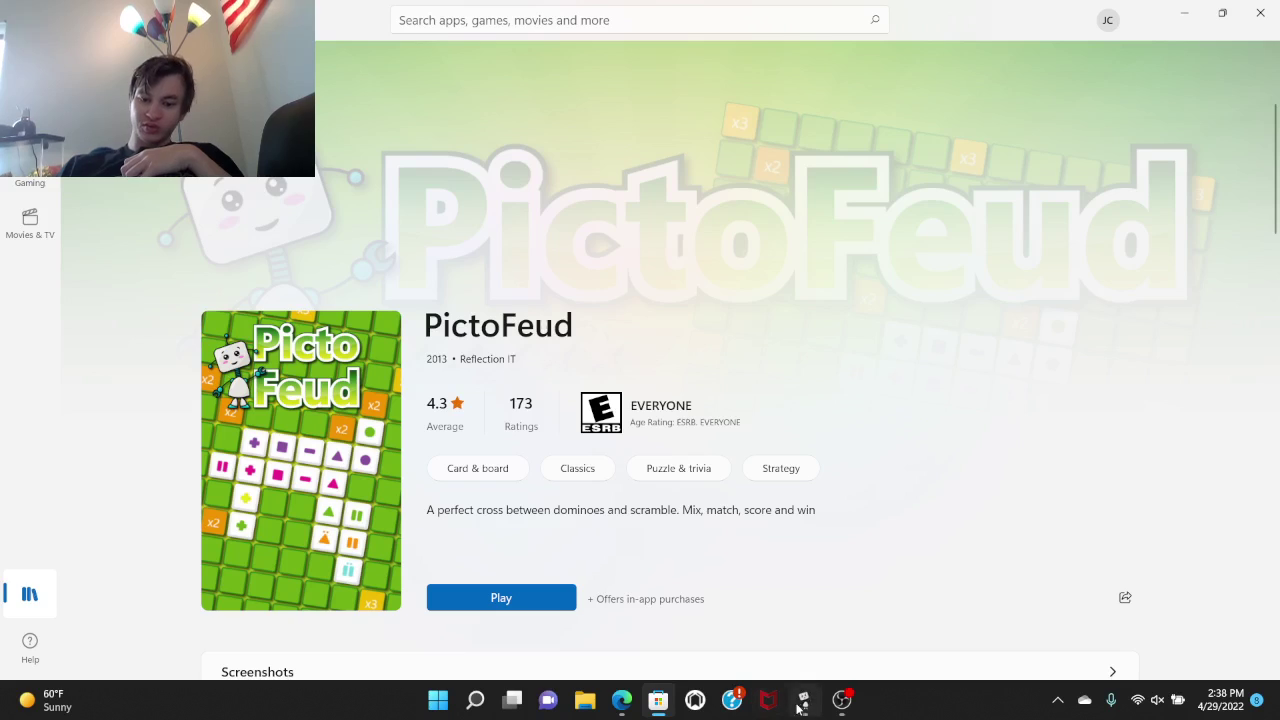
# Return to the board, then try the orange square and bar on the centre and remove them.
pyautogui.click(805, 700)
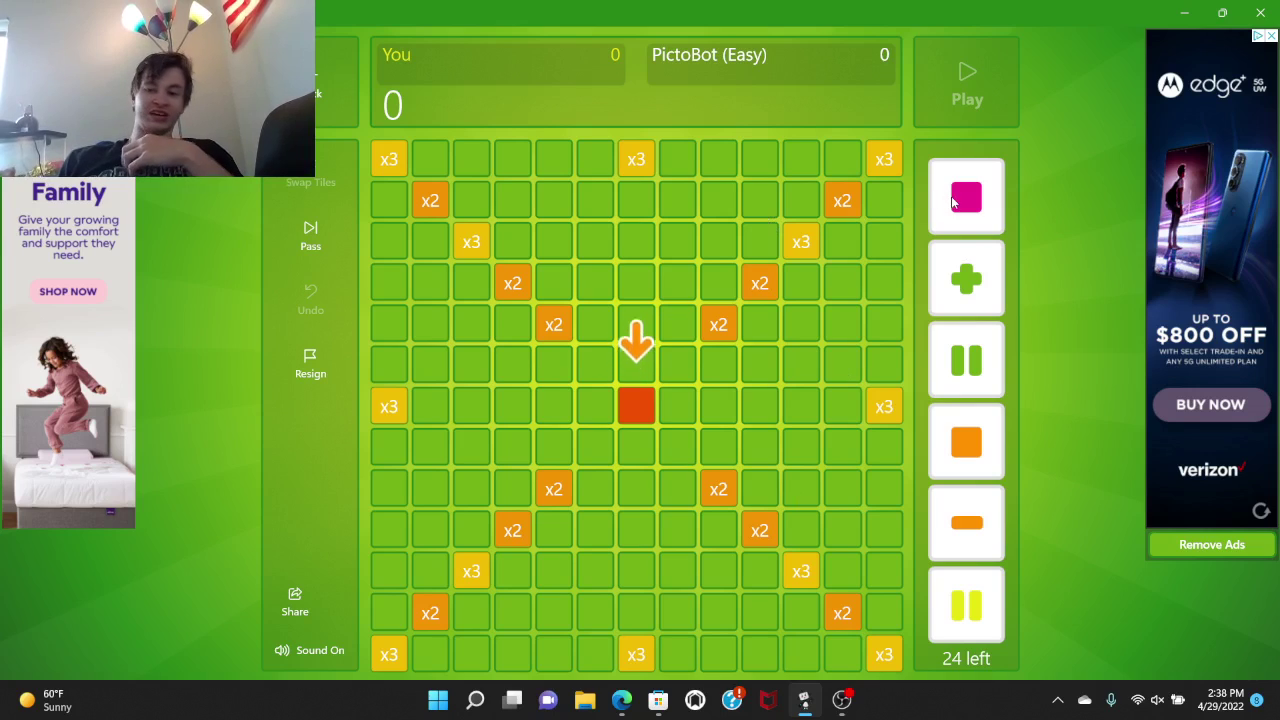
pyautogui.moveTo(953, 202); pyautogui.dragTo(998, 184)
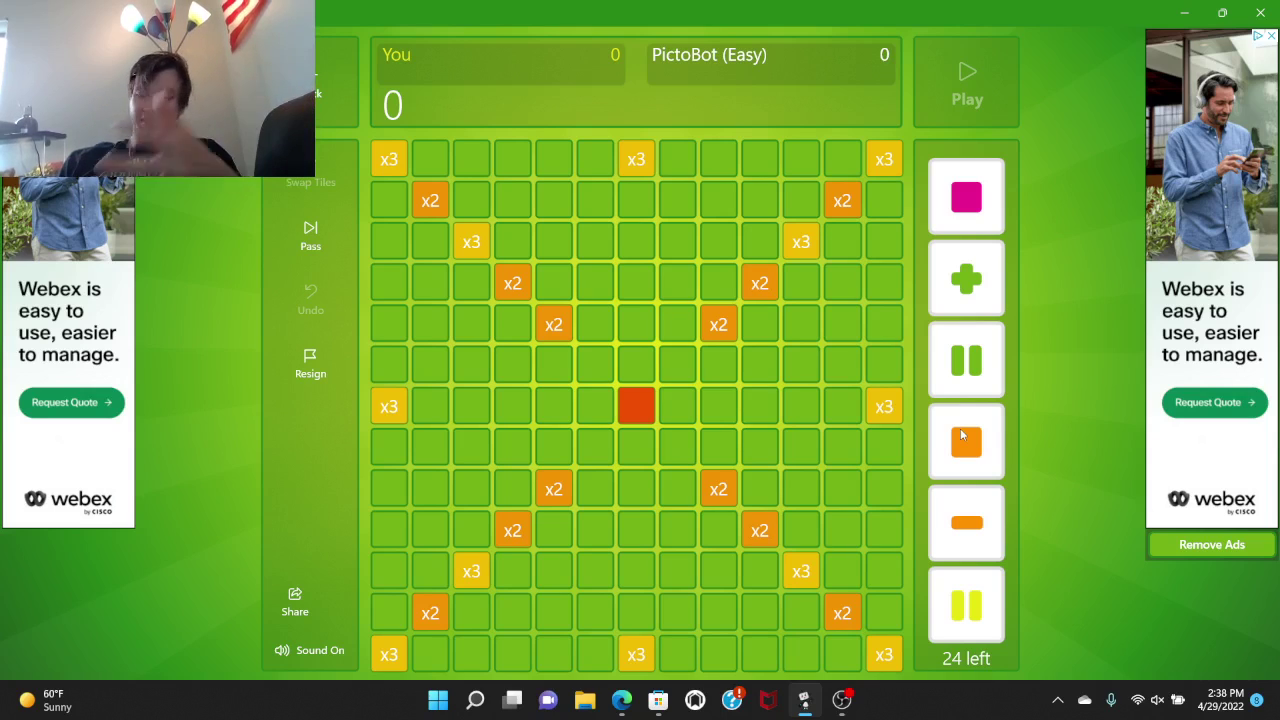
pyautogui.moveTo(963, 440); pyautogui.dragTo(636, 405)
pyautogui.moveTo(965, 522); pyautogui.dragTo(676, 405)
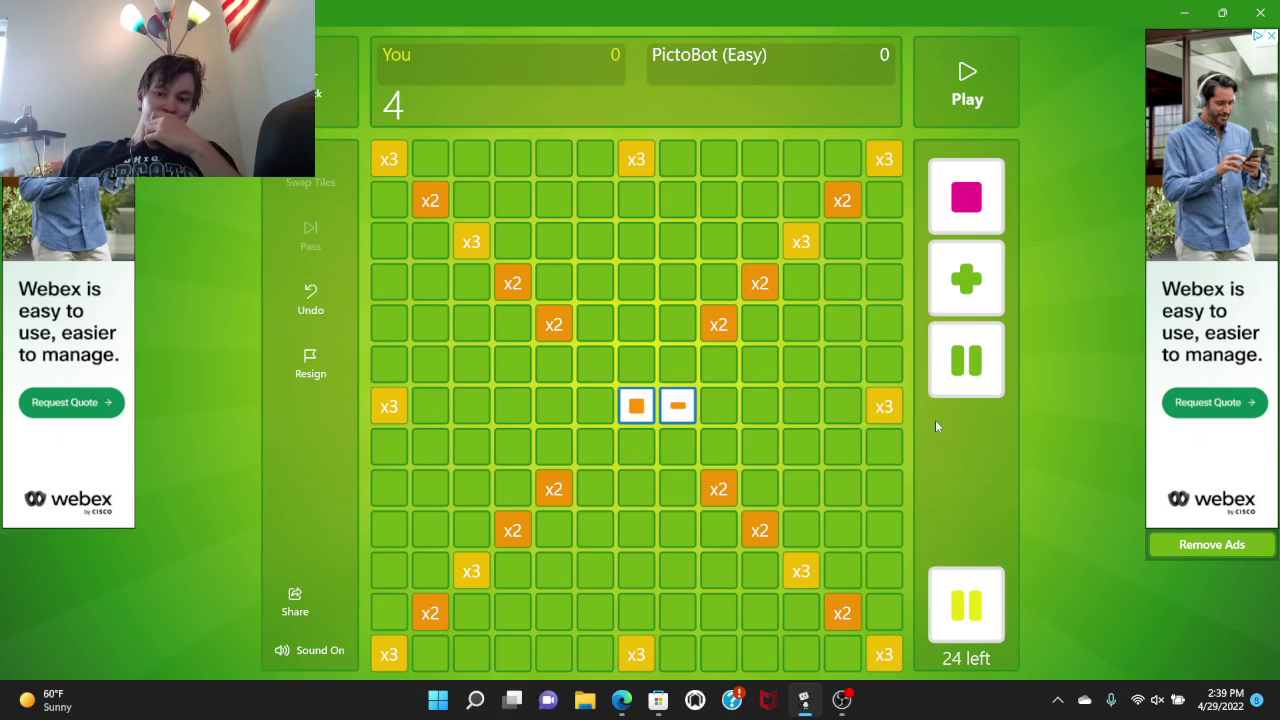
pyautogui.moveTo(678, 402); pyautogui.dragTo(968, 515)
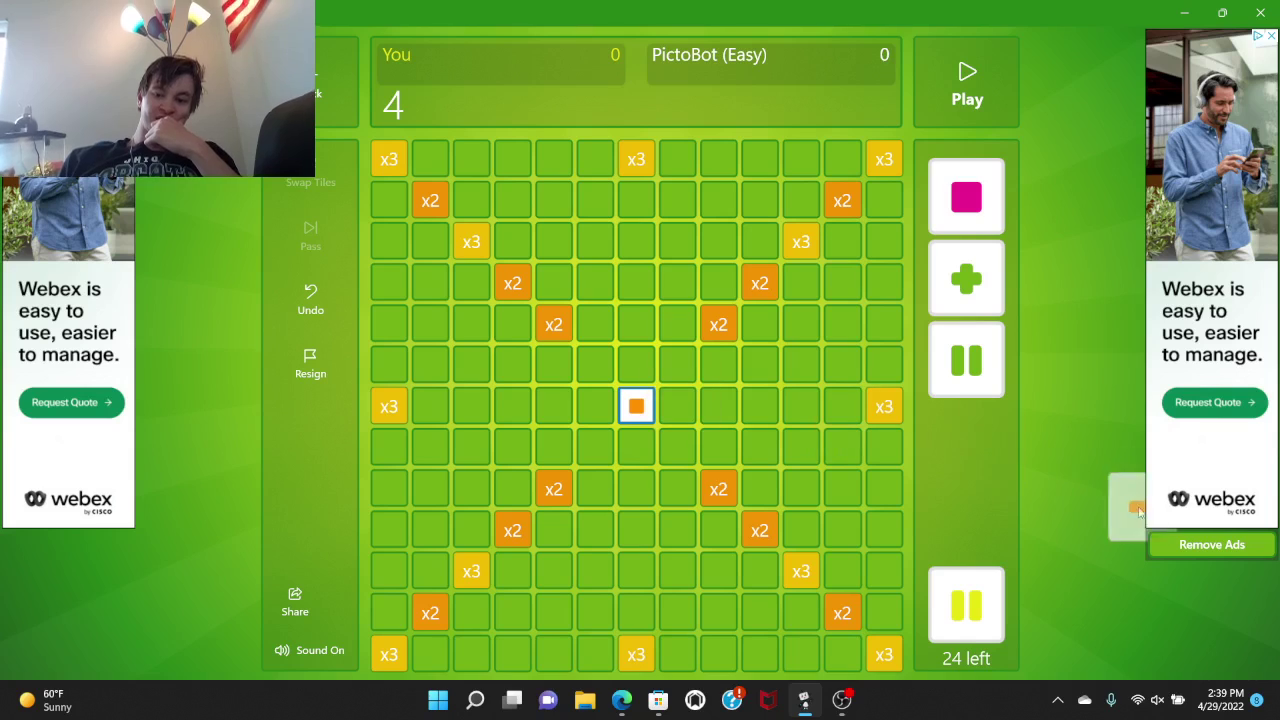
pyautogui.moveTo(638, 406); pyautogui.dragTo(960, 438)
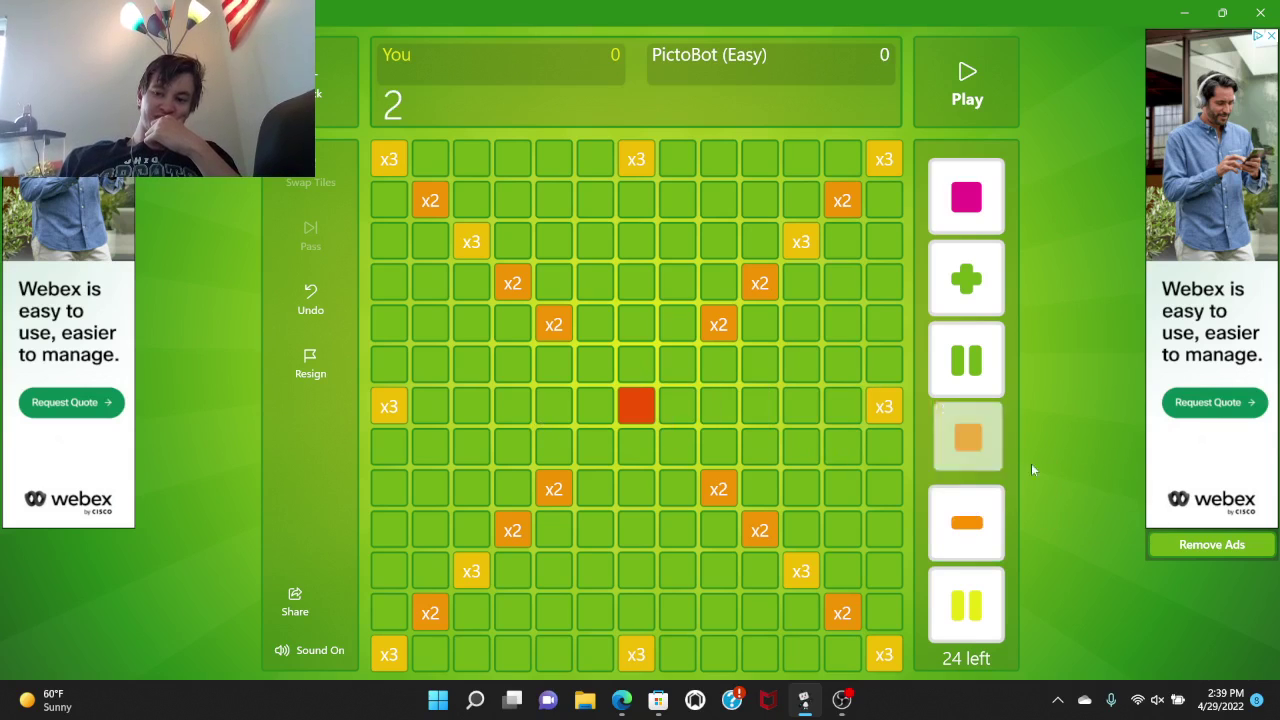
# Put the green plus on the centre with green double-bars below; test and withdraw the yellow double-bars.
pyautogui.moveTo(966, 279); pyautogui.dragTo(638, 406)
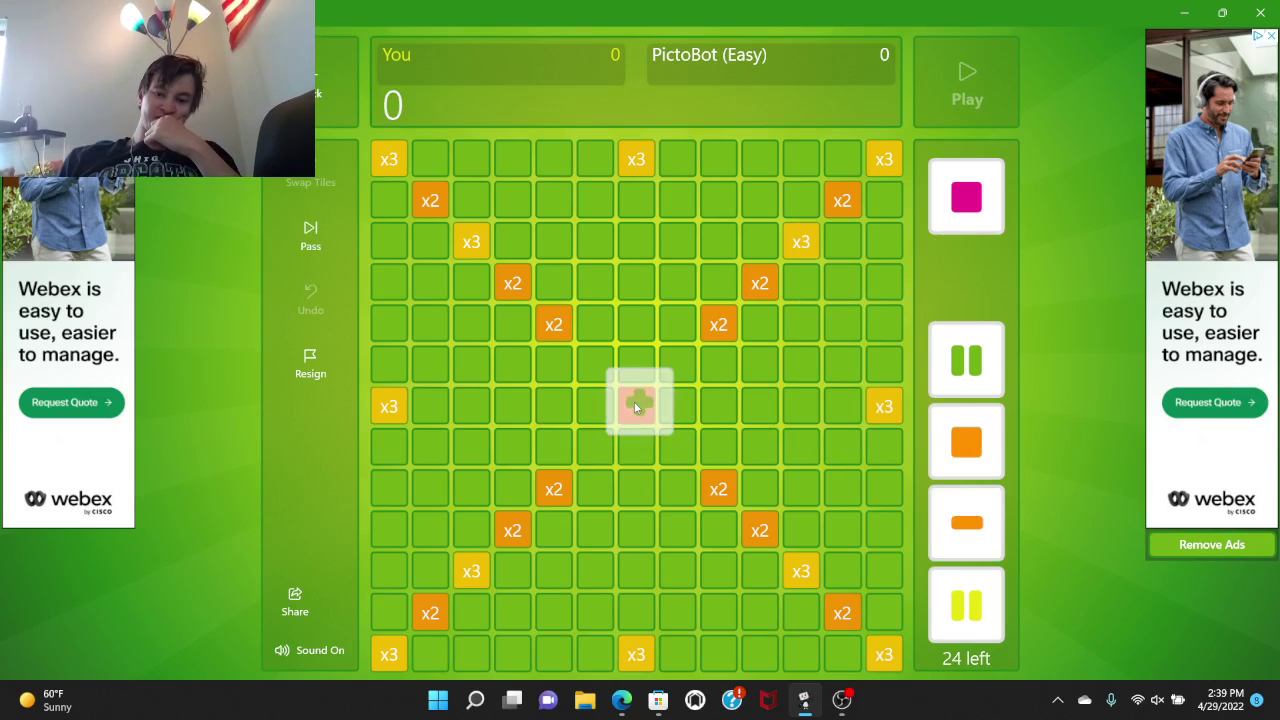
pyautogui.moveTo(966, 360); pyautogui.dragTo(638, 447)
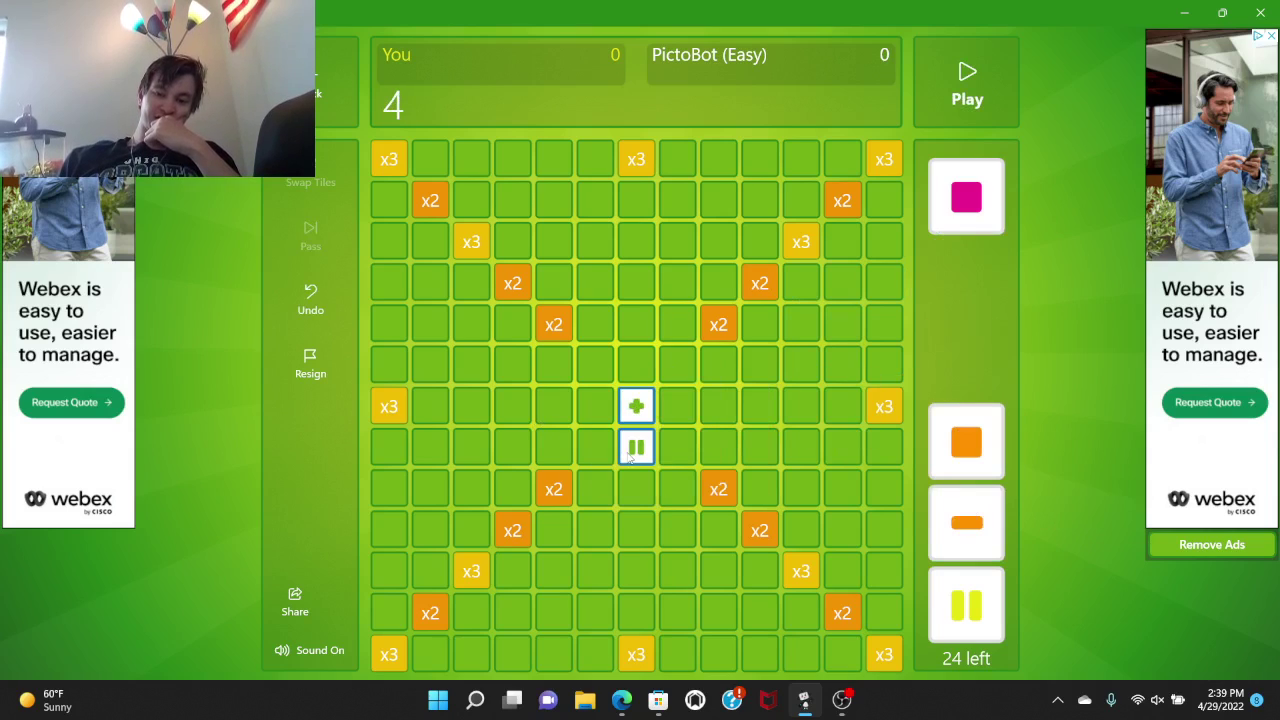
pyautogui.moveTo(966, 605); pyautogui.dragTo(677, 447)
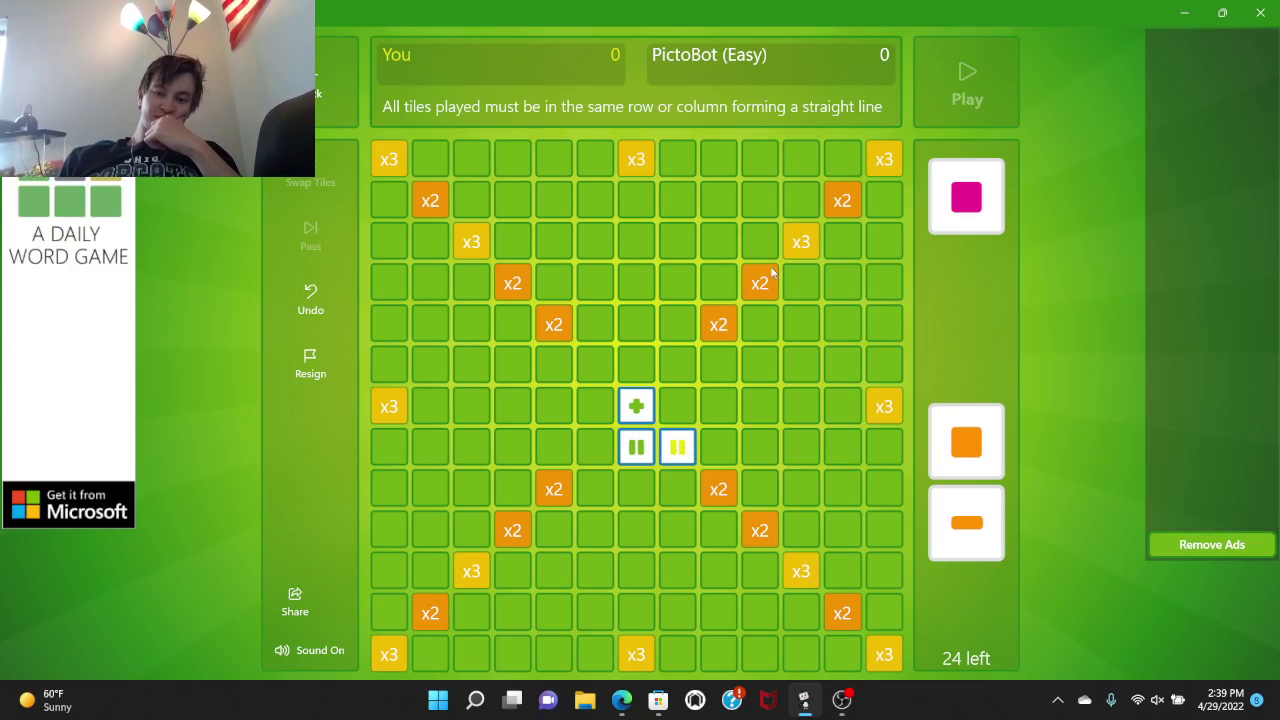
pyautogui.moveTo(684, 455)
pyautogui.mouseDown()
pyautogui.moveTo(637, 365)
pyautogui.moveTo(678, 406)
pyautogui.moveTo(614, 420)
pyautogui.moveTo(637, 490)
pyautogui.moveTo(678, 448)
pyautogui.mouseUp()
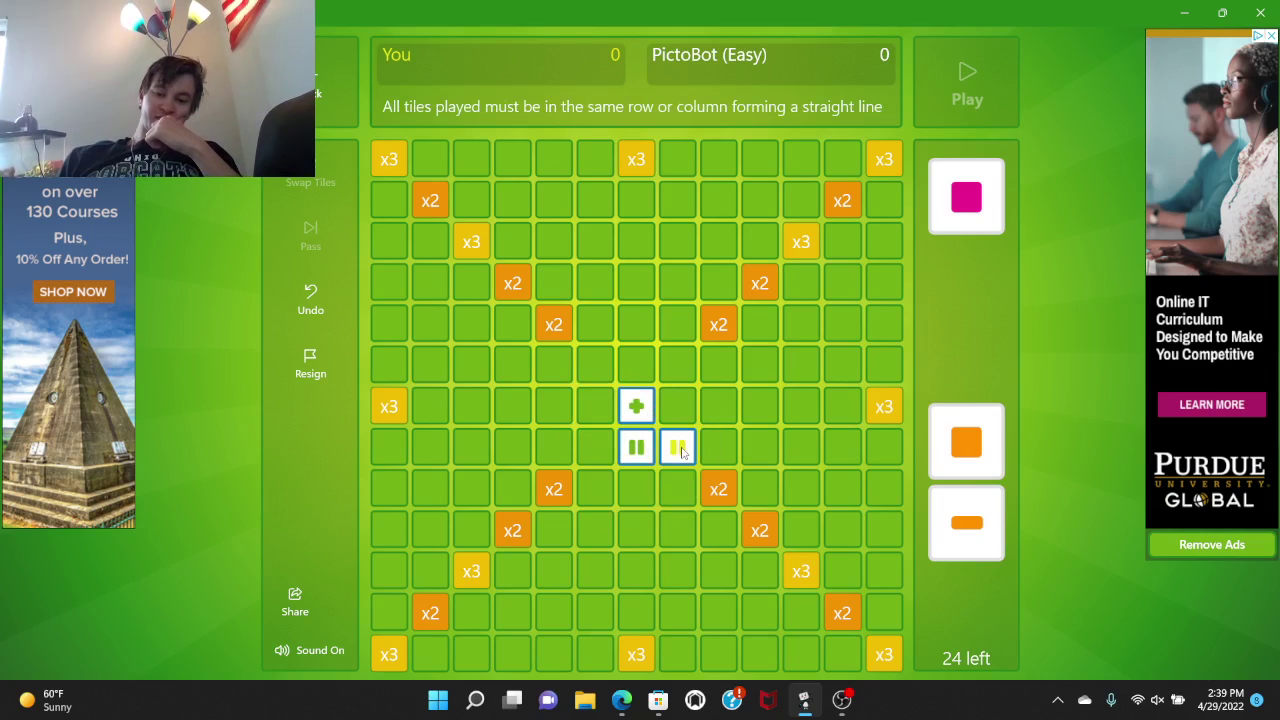
pyautogui.moveTo(678, 448); pyautogui.dragTo(960, 365)
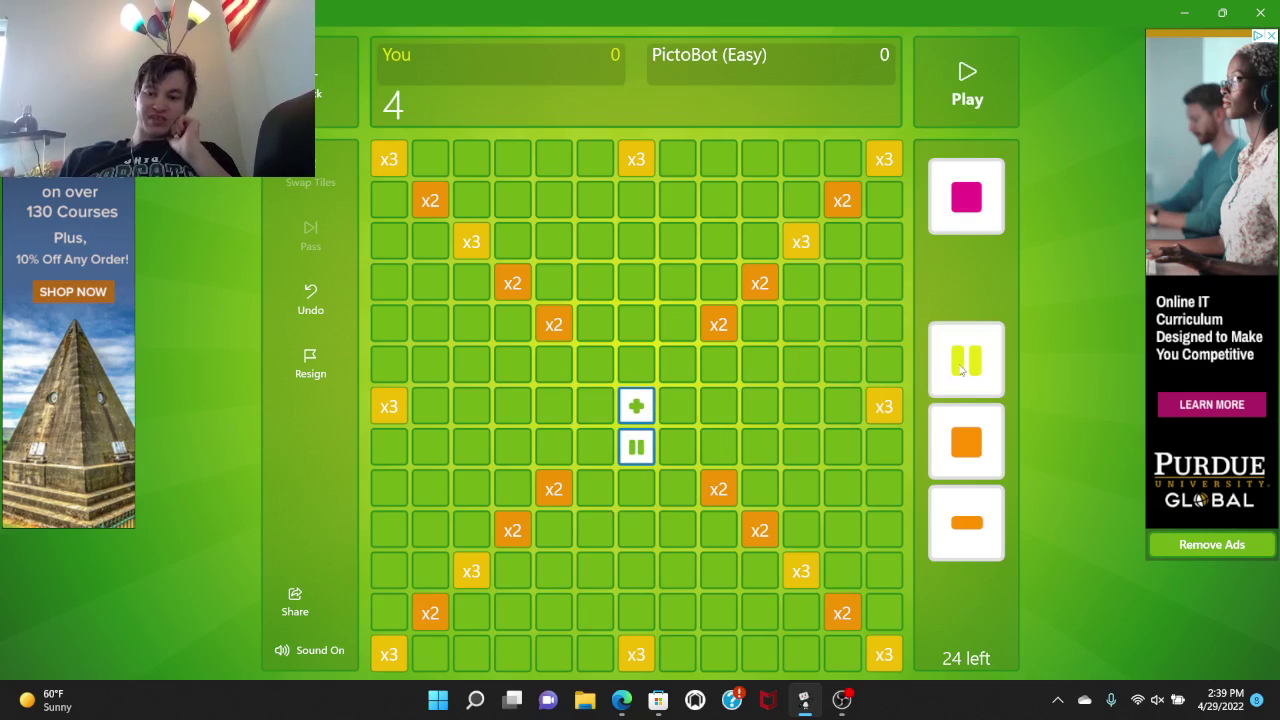
# Score the opening and a yellow circle left of the purple circle, then add an orange plus.
pyautogui.click(967, 85)
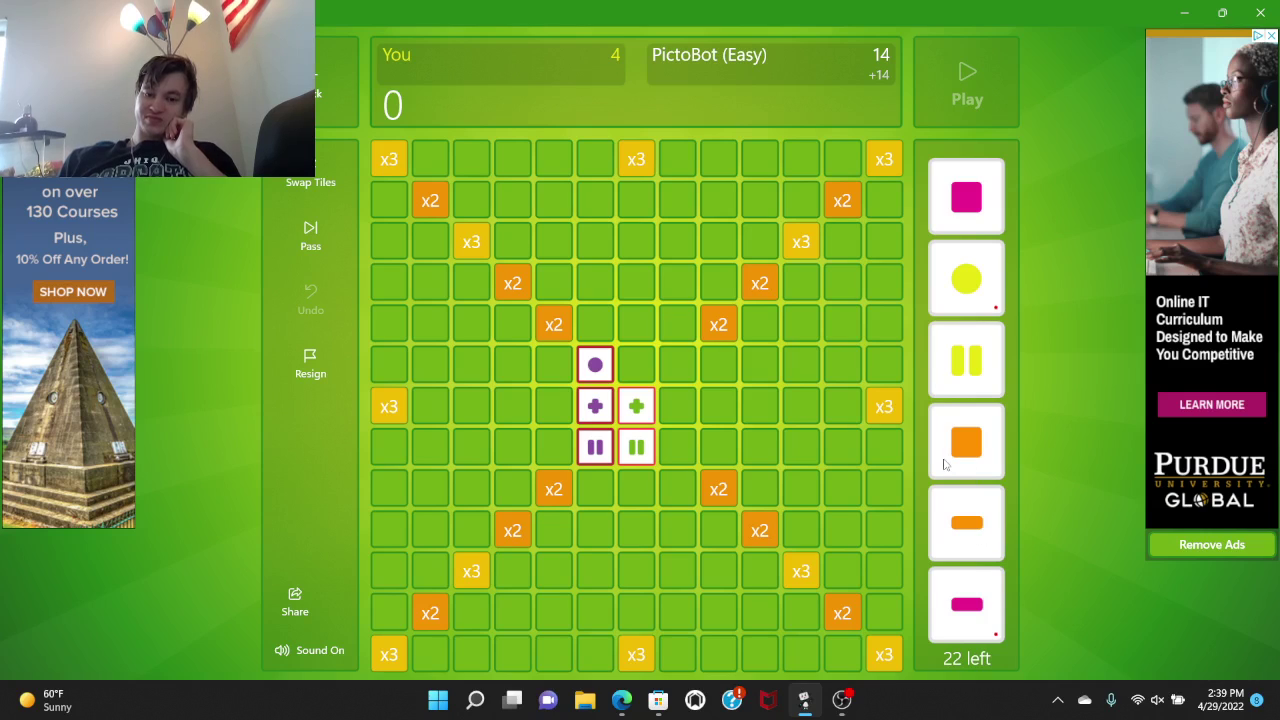
pyautogui.moveTo(966, 280); pyautogui.dragTo(553, 365)
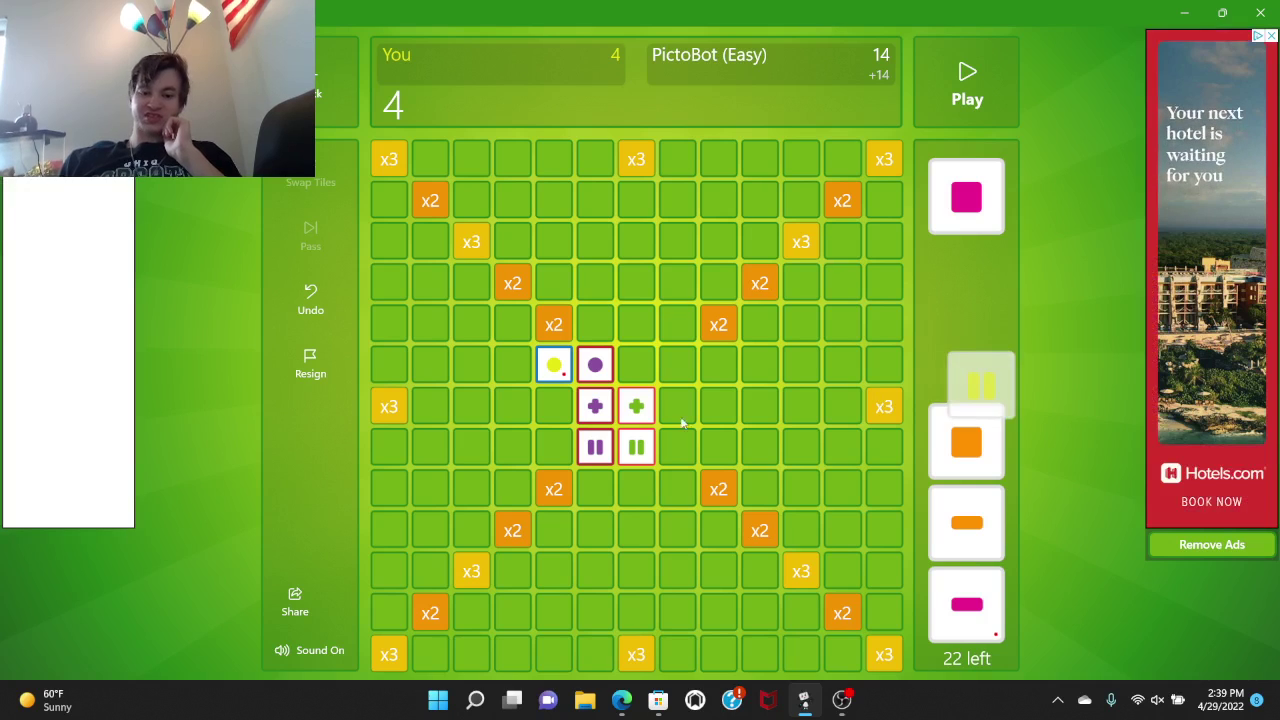
pyautogui.moveTo(966, 361)
pyautogui.mouseDown()
pyautogui.moveTo(563, 467)
pyautogui.moveTo(554, 450)
pyautogui.mouseUp()
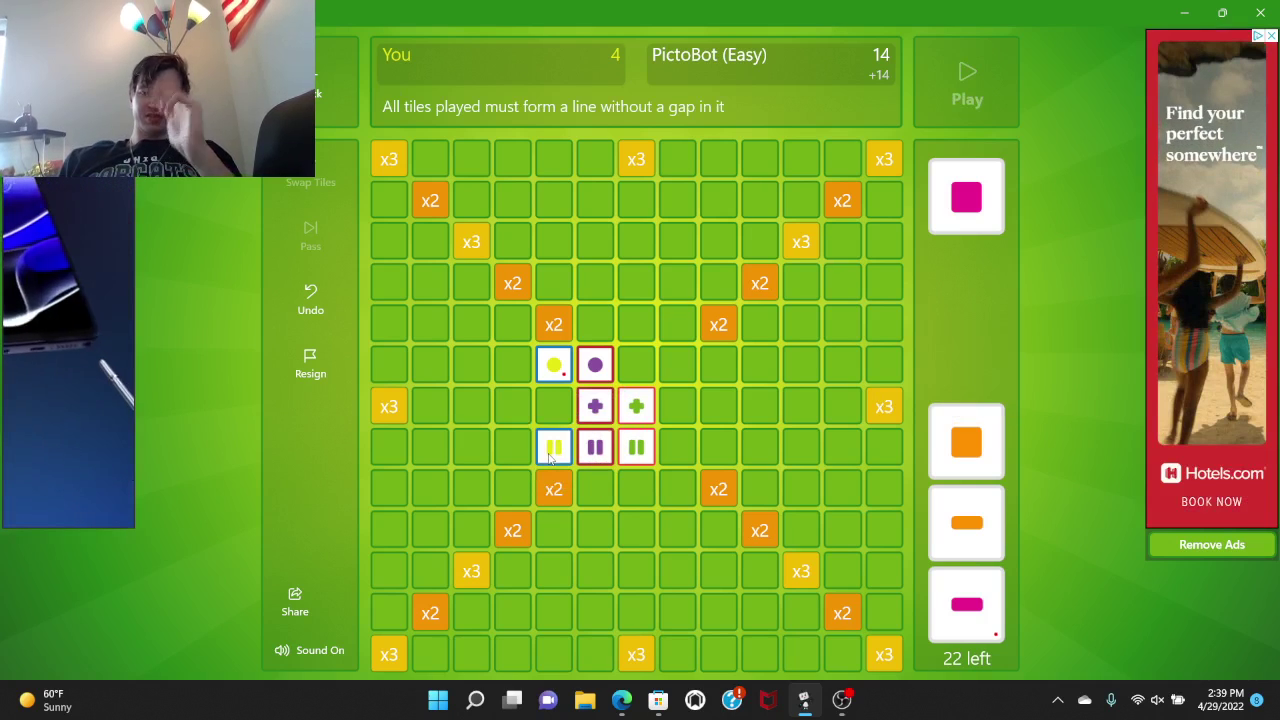
pyautogui.moveTo(554, 450); pyautogui.dragTo(970, 360)
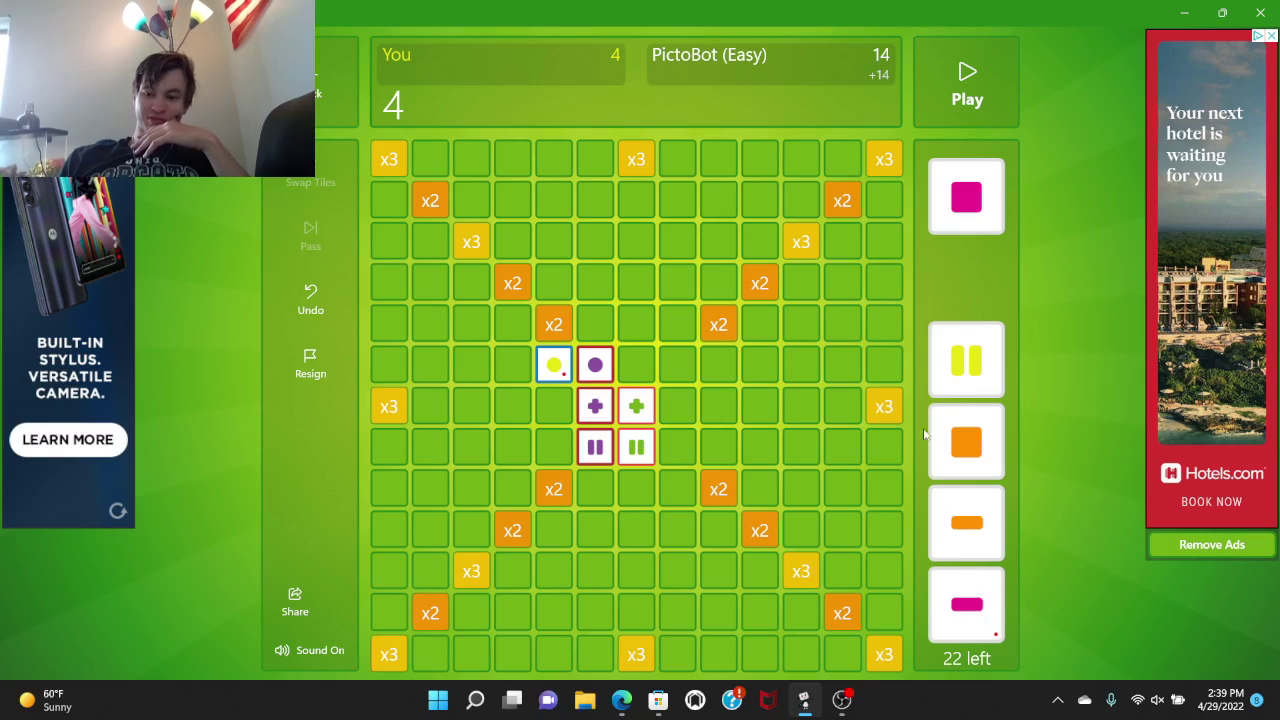
pyautogui.click(967, 80)
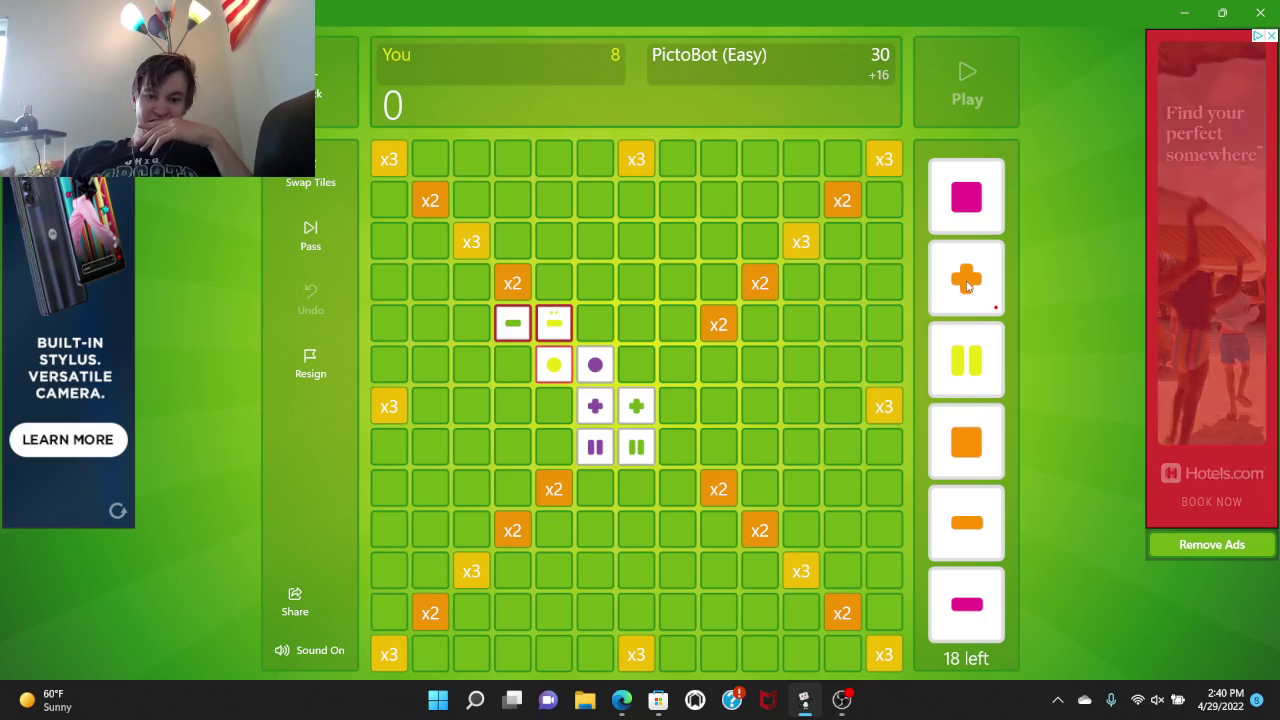
pyautogui.moveTo(967, 287)
pyautogui.mouseDown()
pyautogui.moveTo(674, 422)
pyautogui.moveTo(676, 410)
pyautogui.mouseUp()
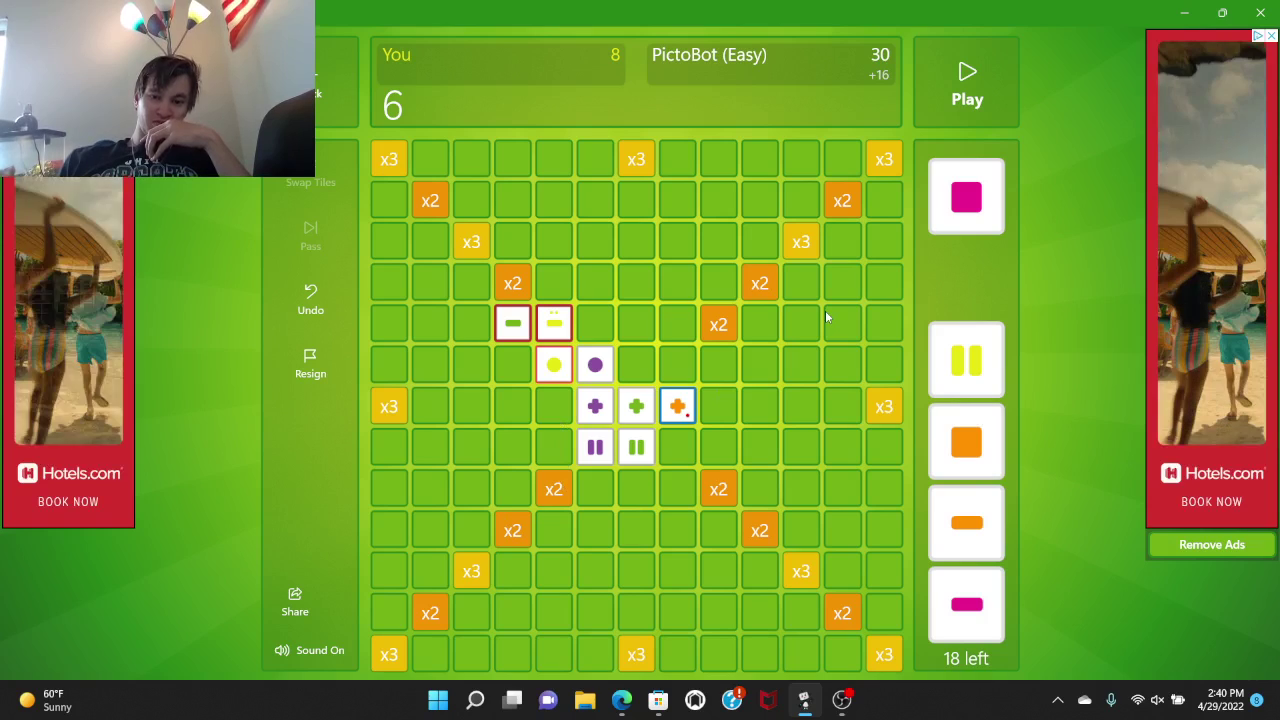
# Score the orange plus for 14, then stack the orange bar and orange square above it.
pyautogui.click(962, 95)
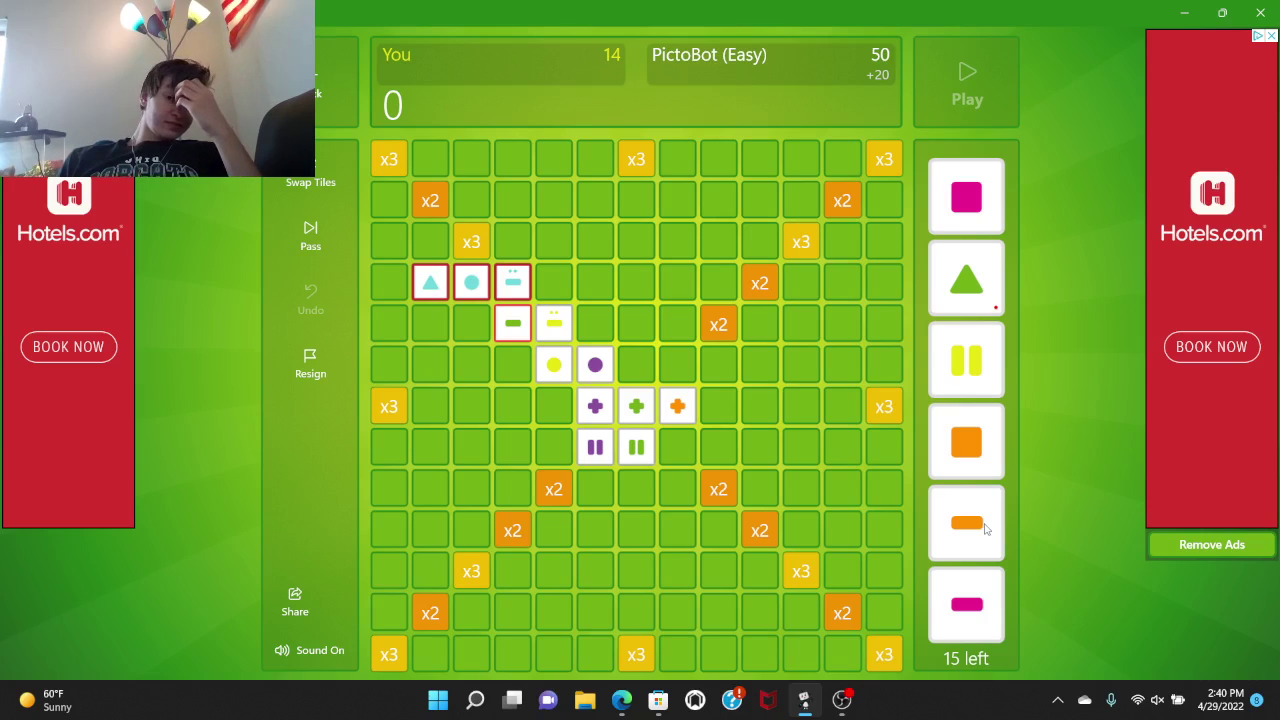
pyautogui.moveTo(968, 524); pyautogui.dragTo(600, 330)
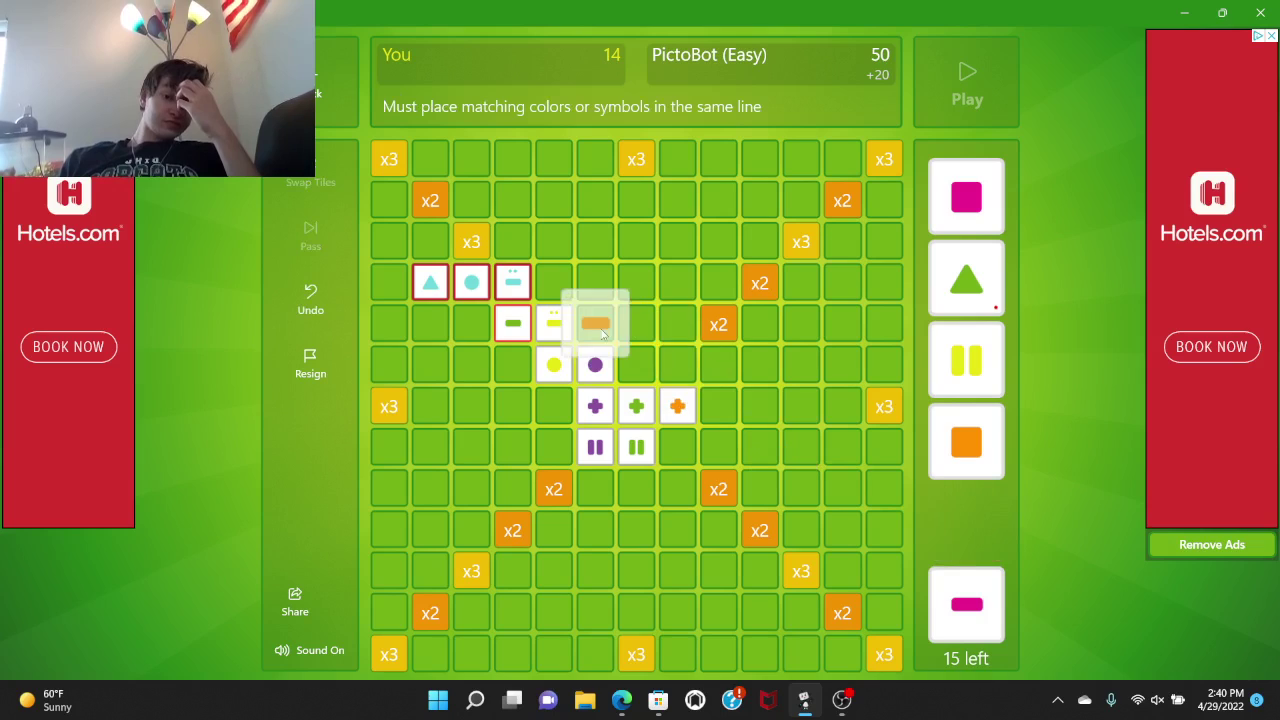
pyautogui.moveTo(600, 335); pyautogui.dragTo(684, 370)
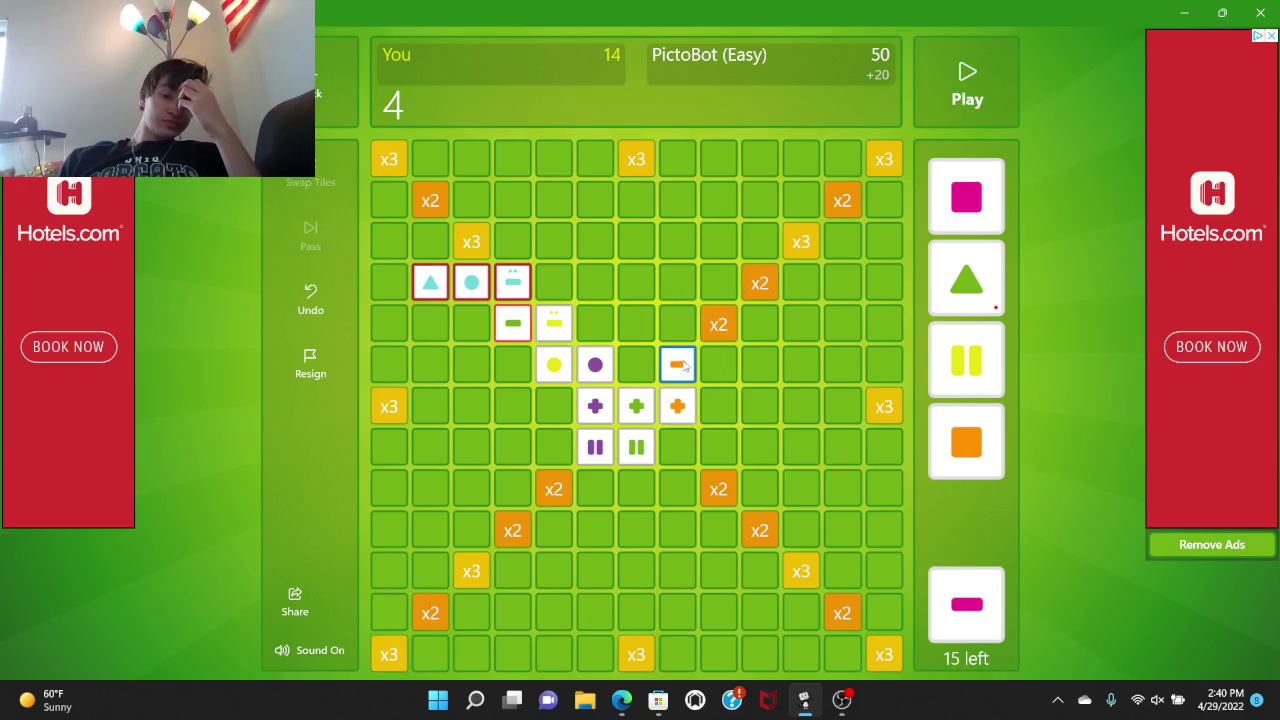
pyautogui.moveTo(966, 445); pyautogui.dragTo(680, 325)
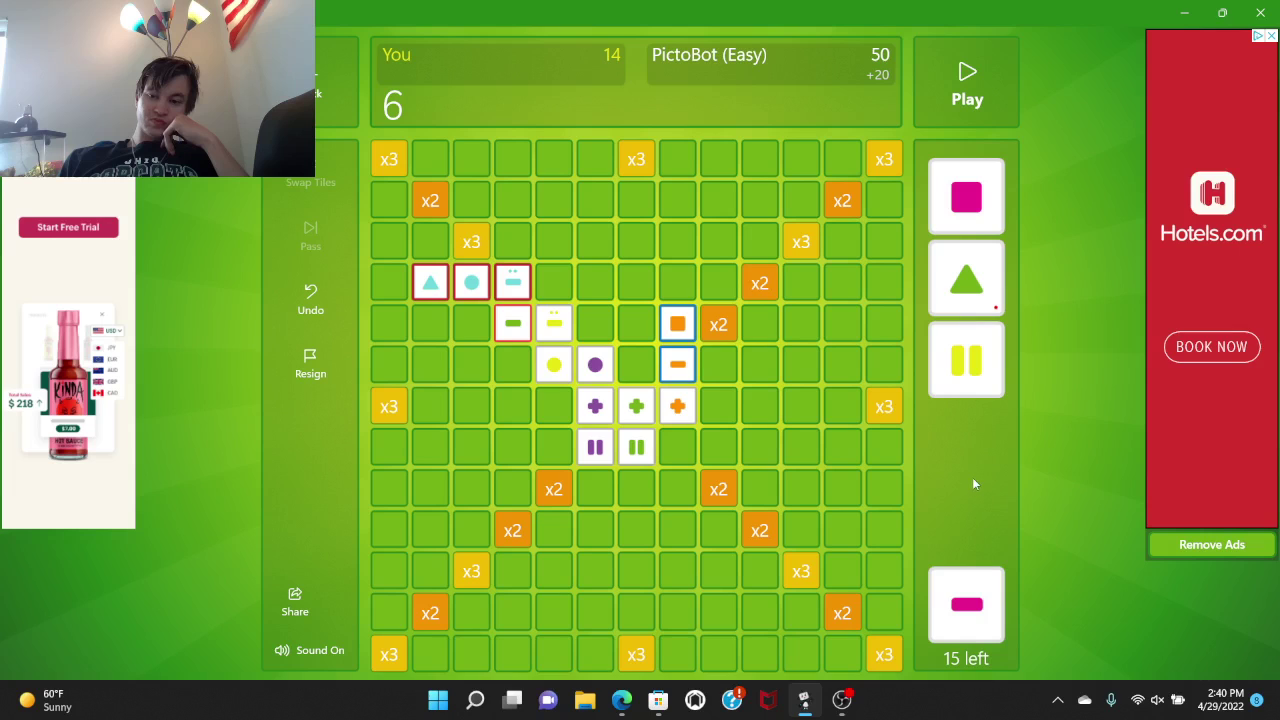
# Score the orange column for 20, then try the green circle and take it back.
pyautogui.click(974, 71)
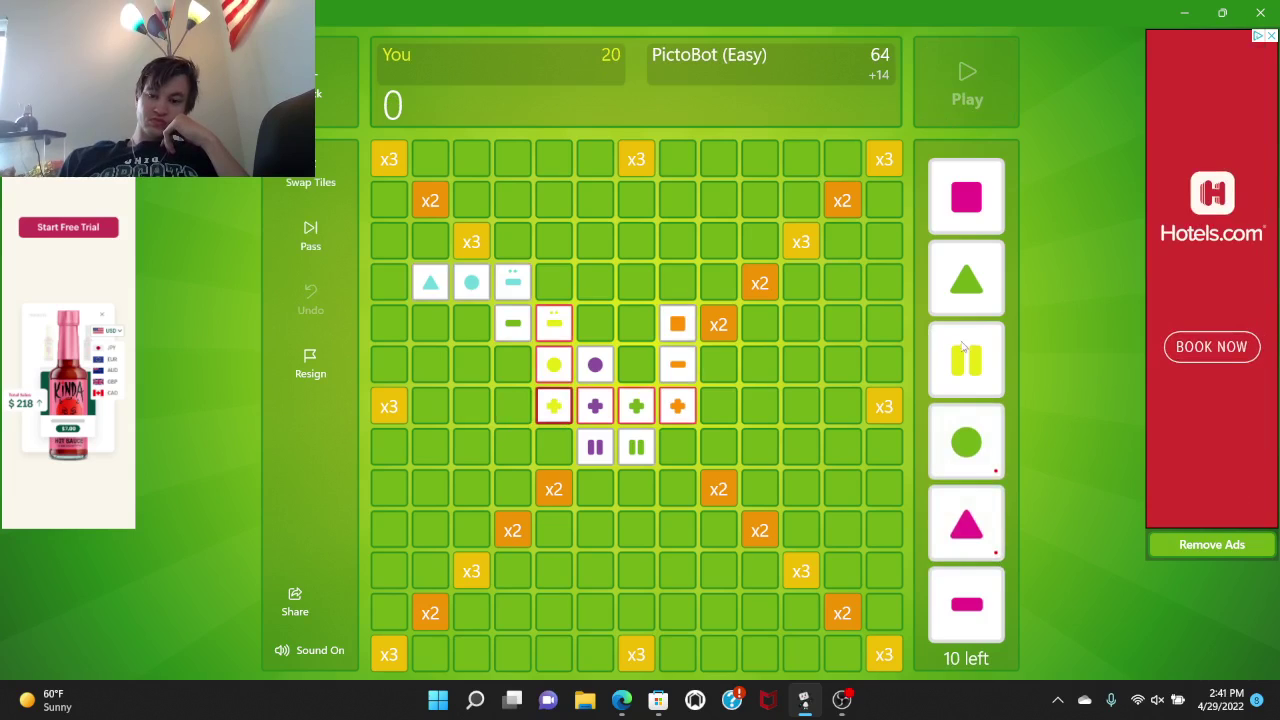
pyautogui.moveTo(966, 445); pyautogui.dragTo(512, 365)
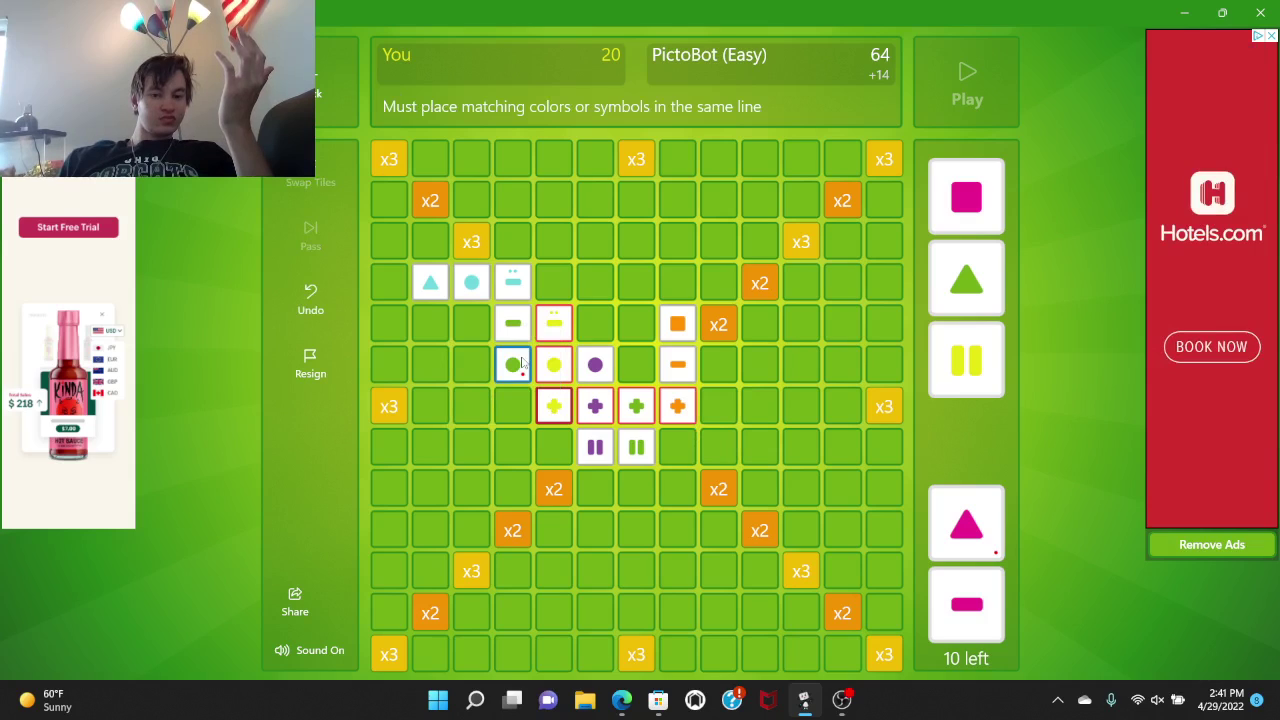
pyautogui.moveTo(513, 364); pyautogui.dragTo(960, 445)
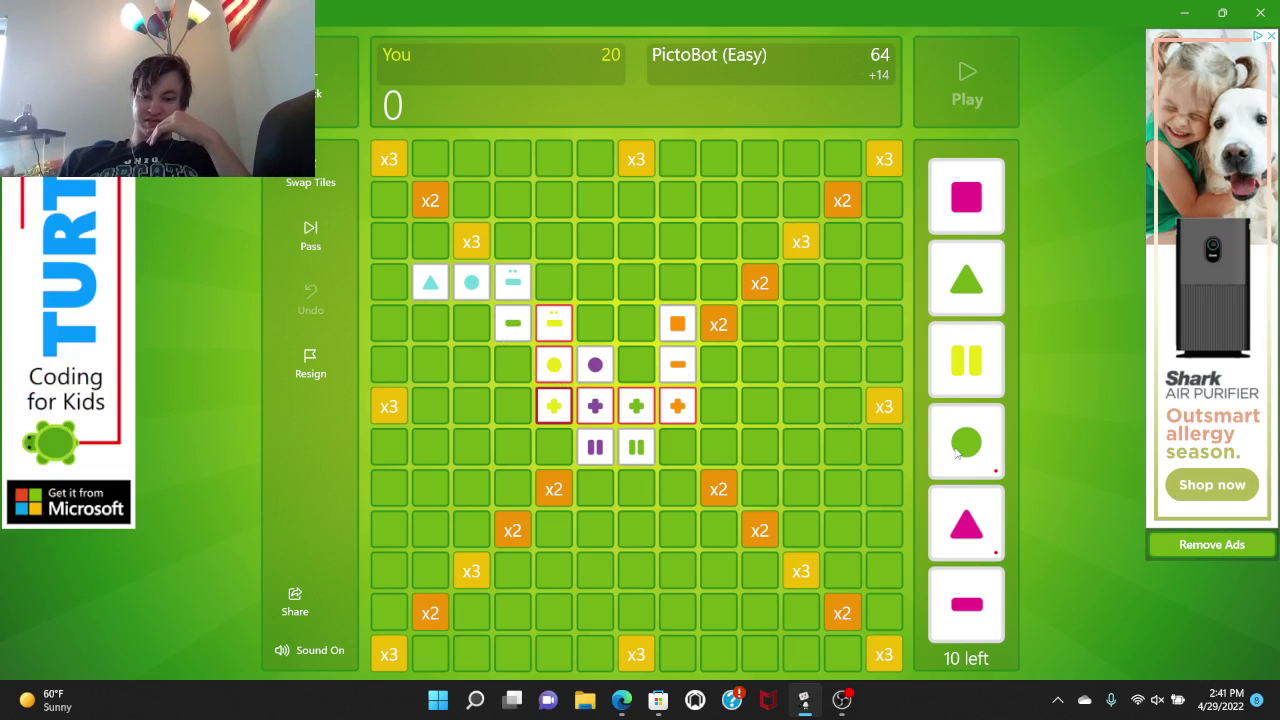
pyautogui.moveTo(966, 442)
pyautogui.mouseDown()
pyautogui.moveTo(636, 365)
pyautogui.moveTo(966, 442)
pyautogui.mouseUp()
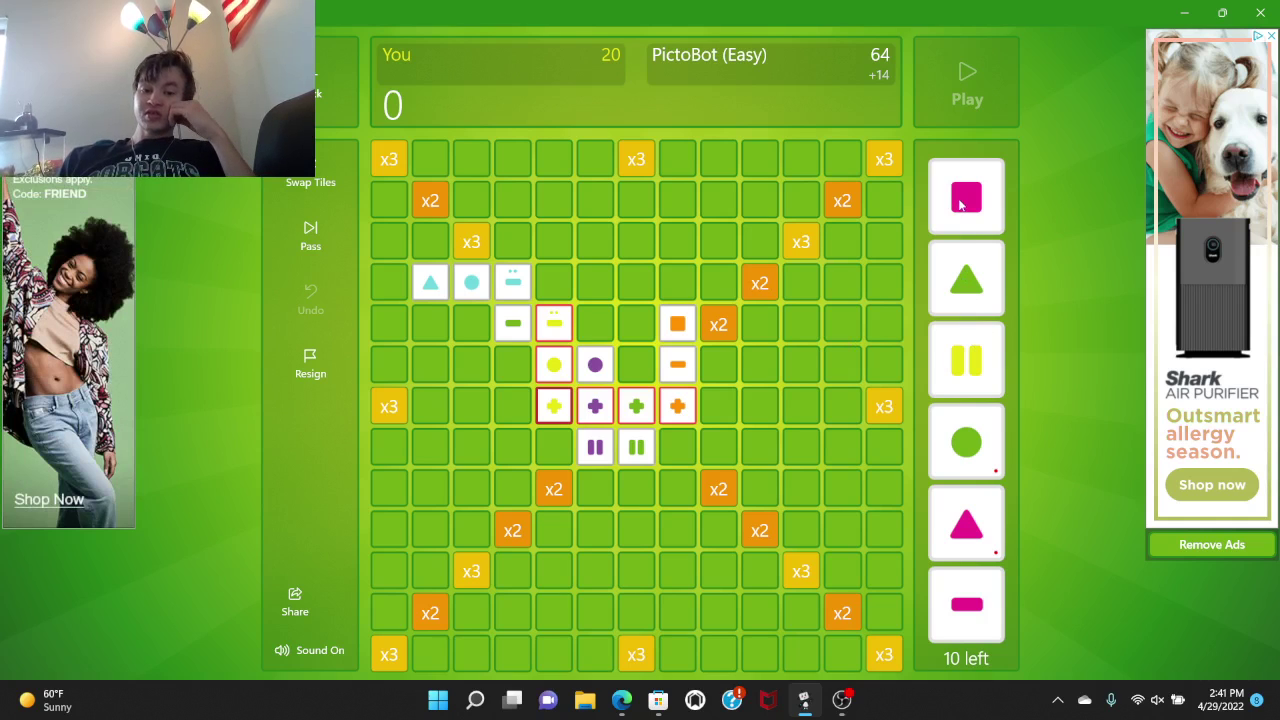
# Stack the pink square and triangle beside the orange square; try and withdraw the yellow bars.
pyautogui.moveTo(962, 205); pyautogui.dragTo(718, 324)
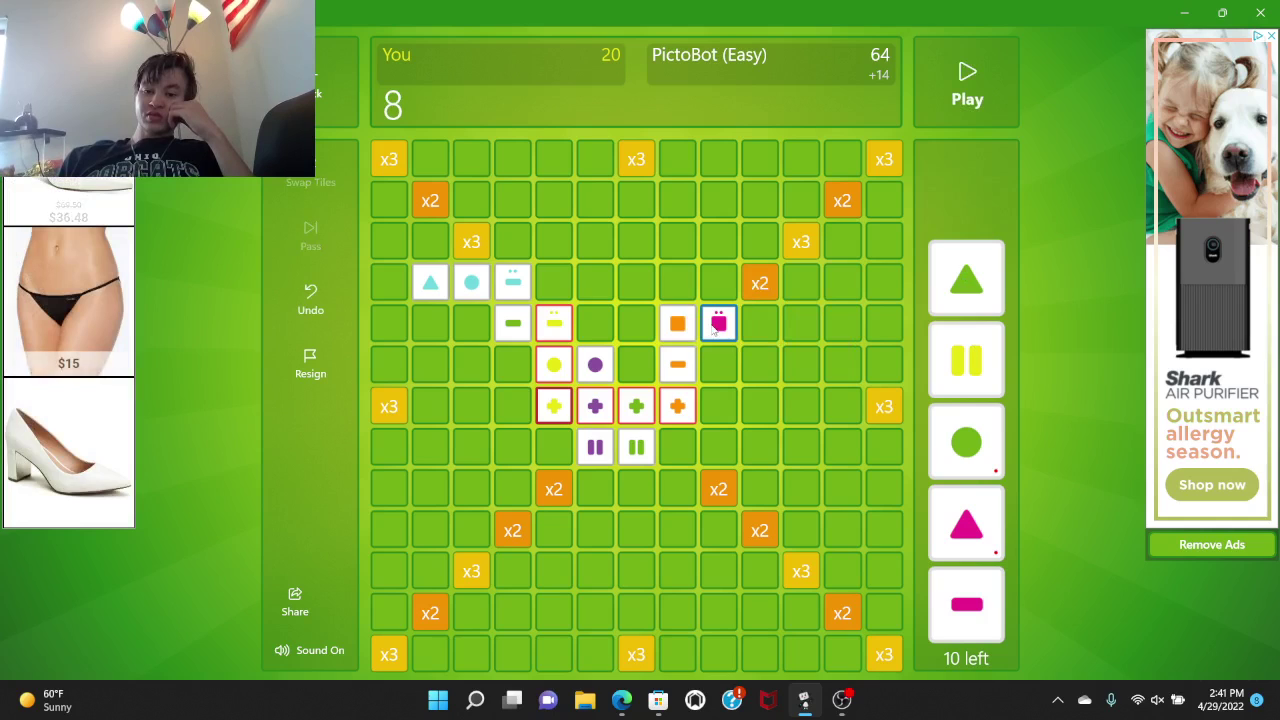
pyautogui.moveTo(958, 530)
pyautogui.mouseDown()
pyautogui.moveTo(748, 295)
pyautogui.moveTo(718, 284)
pyautogui.mouseUp()
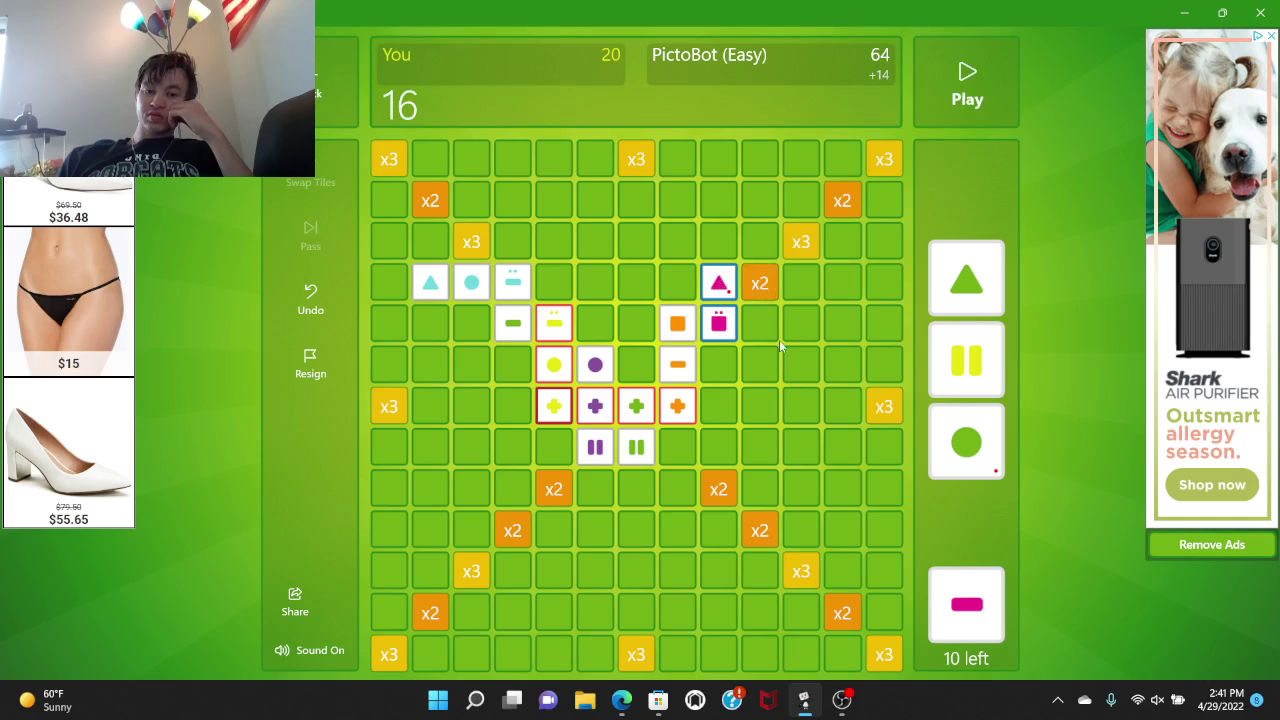
pyautogui.moveTo(966, 604)
pyautogui.mouseDown()
pyautogui.moveTo(982, 574)
pyautogui.moveTo(718, 242)
pyautogui.mouseUp()
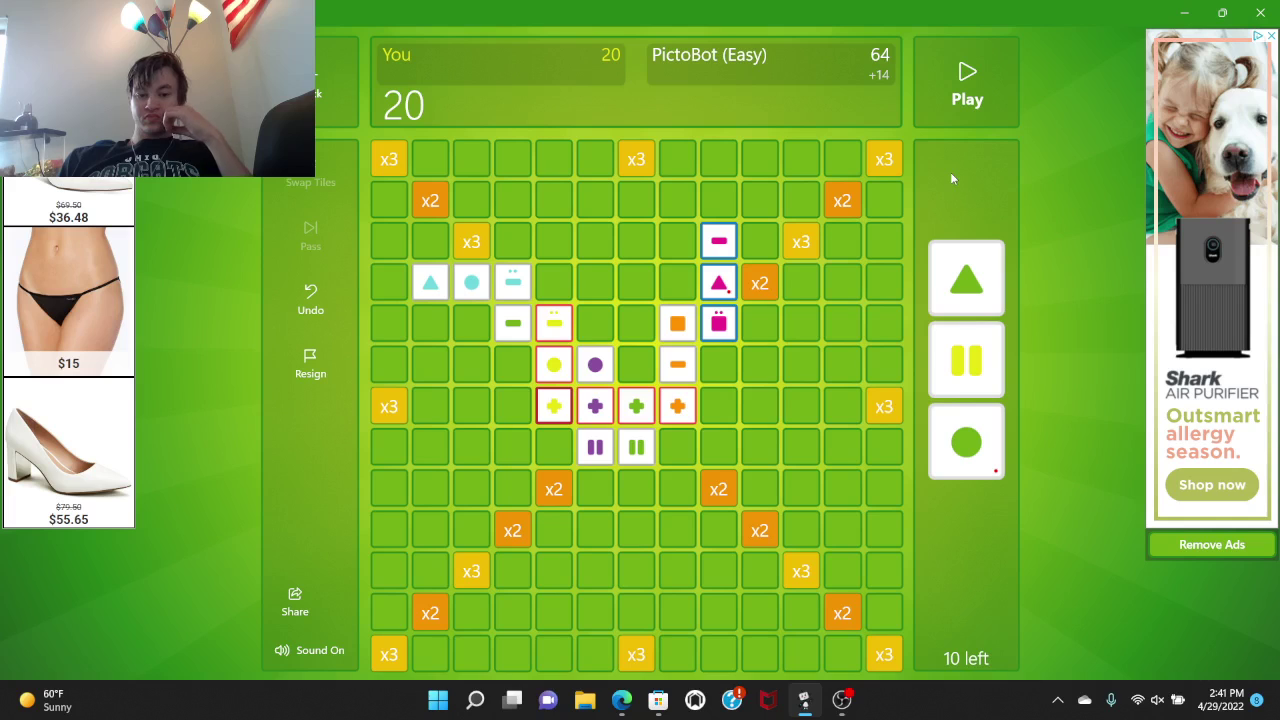
pyautogui.moveTo(966, 366)
pyautogui.mouseDown()
pyautogui.moveTo(540, 465)
pyautogui.moveTo(545, 455)
pyautogui.mouseUp()
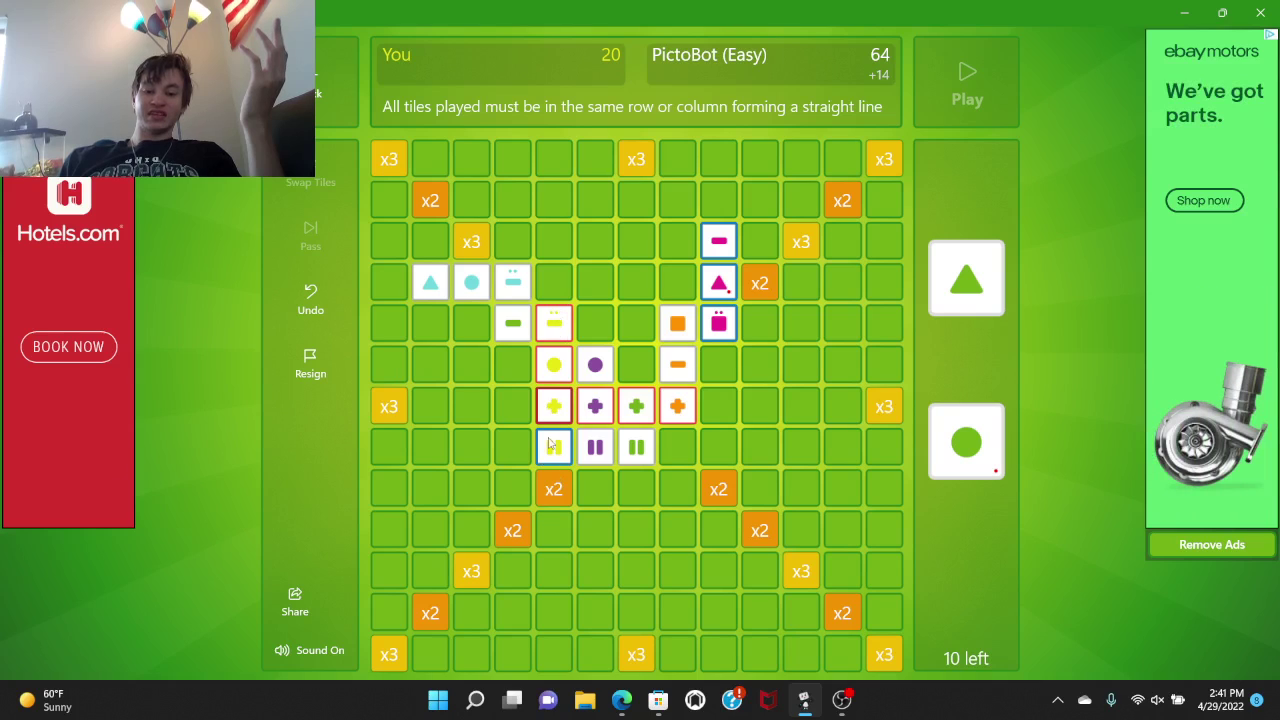
pyautogui.moveTo(553, 446); pyautogui.dragTo(966, 362)
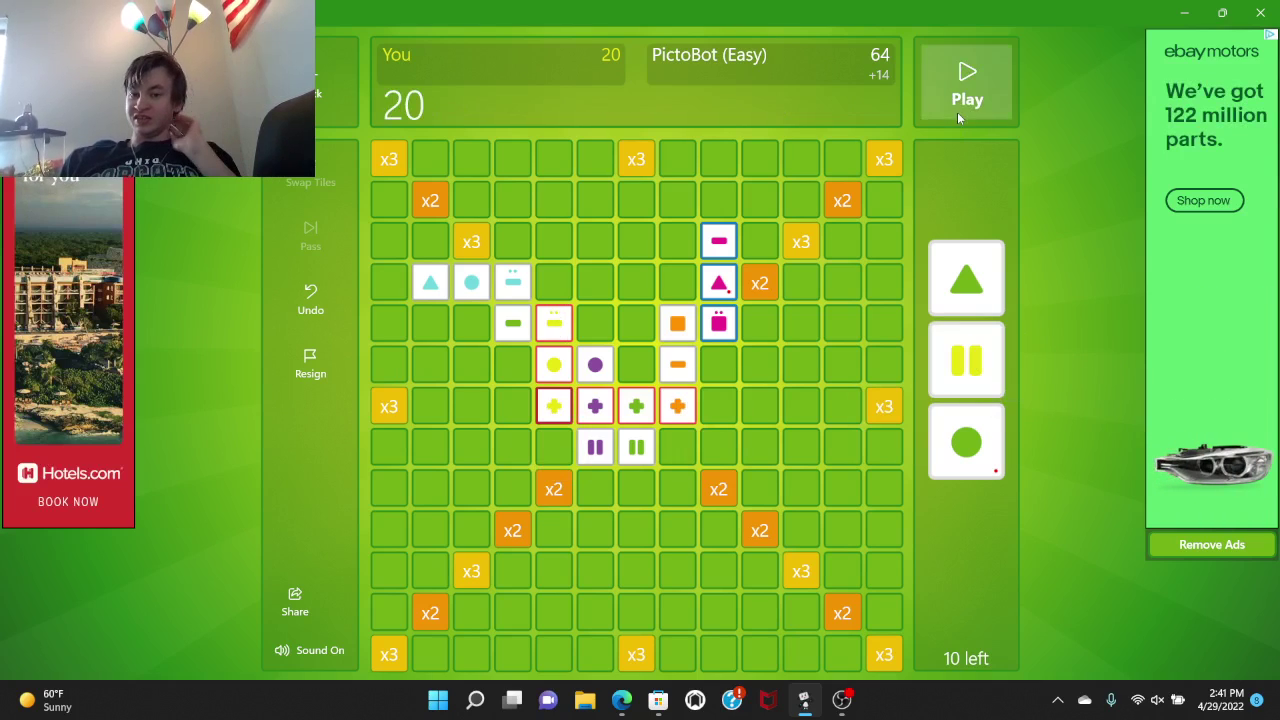
# Score the pink column for 40 and place the yellow bars left of the purple bars.
pyautogui.click(957, 112)
pyautogui.click(962, 358)
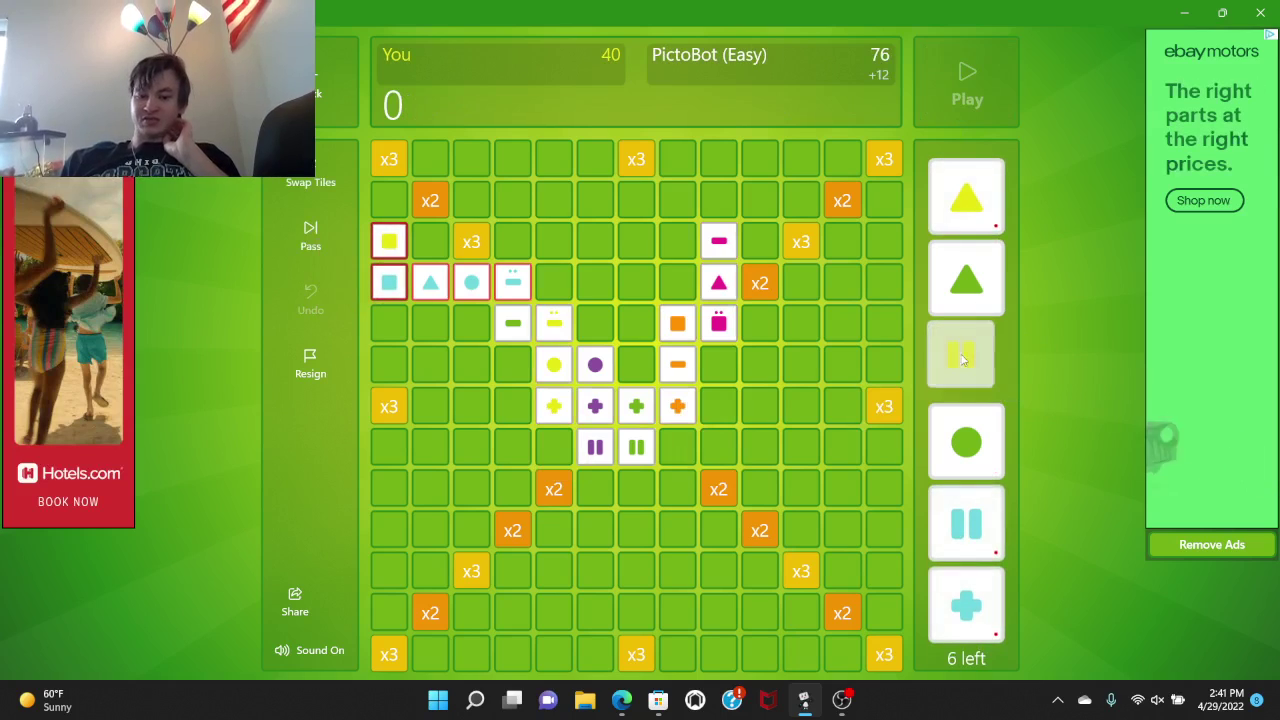
pyautogui.moveTo(962, 358); pyautogui.dragTo(553, 446)
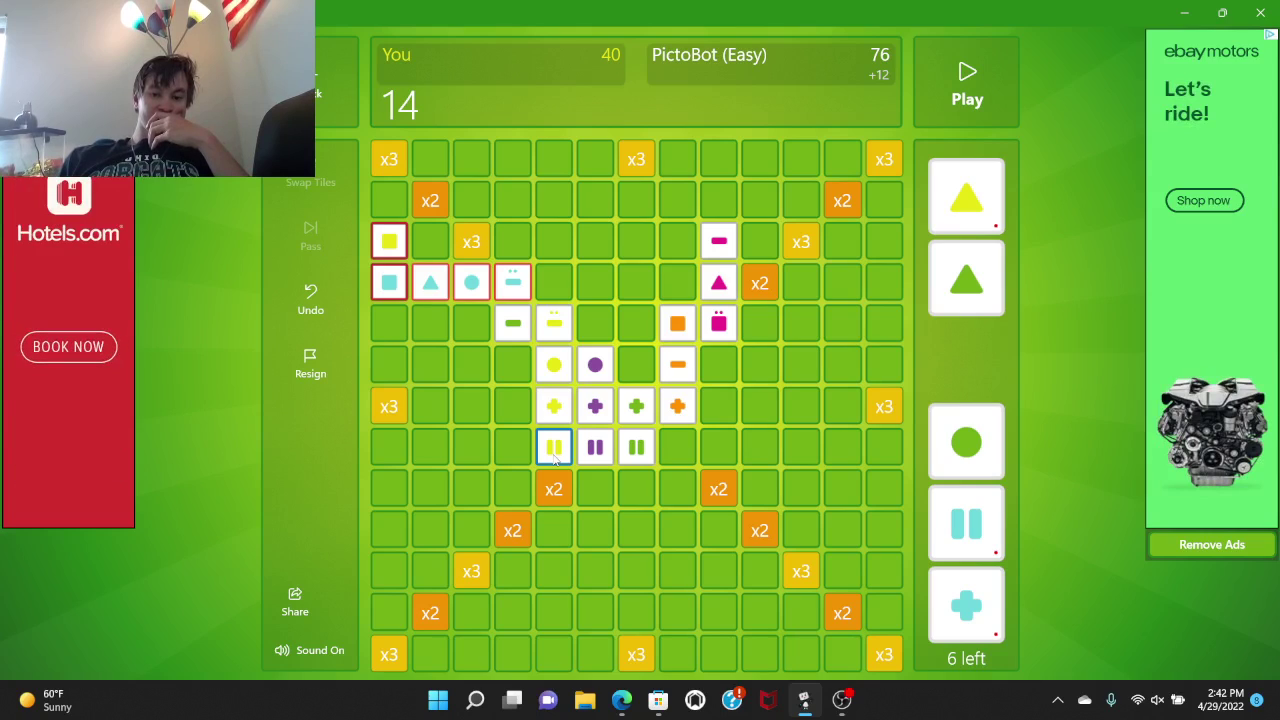
# Add the teal bars left of the yellow bars, then try twice to place the teal plus.
pyautogui.moveTo(966, 524); pyautogui.dragTo(512, 447)
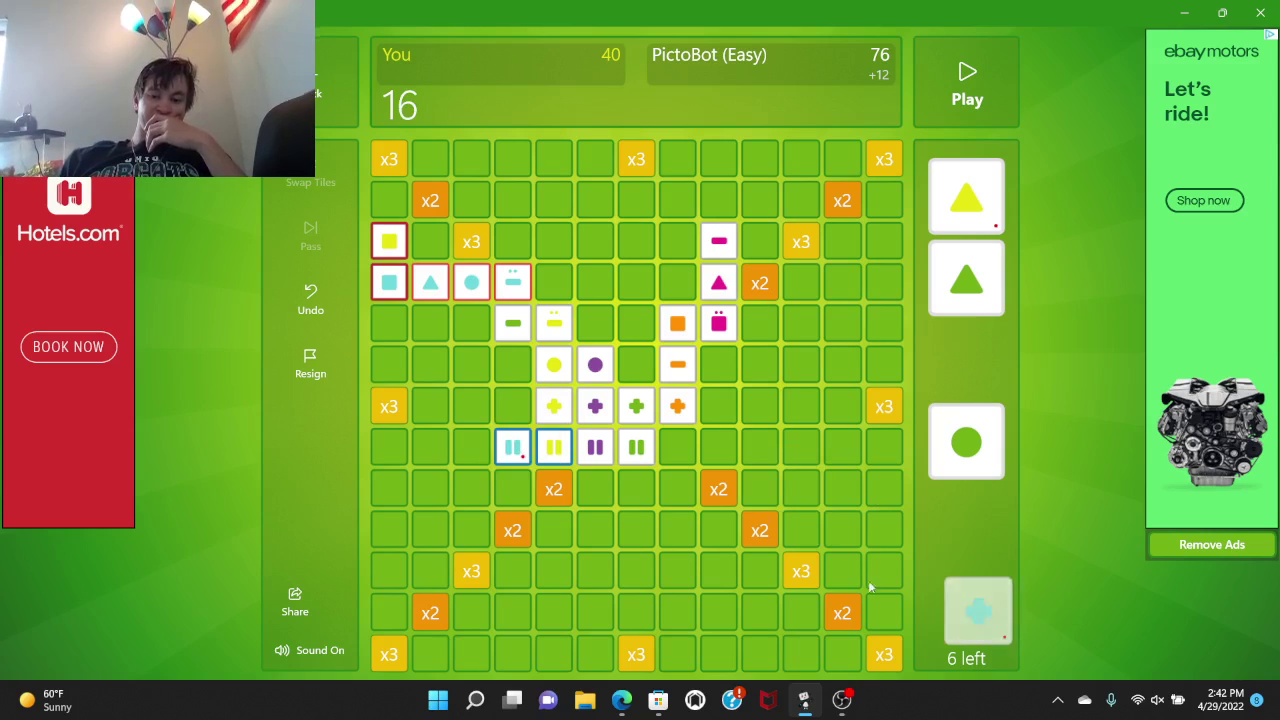
pyautogui.moveTo(966, 605); pyautogui.dragTo(512, 488)
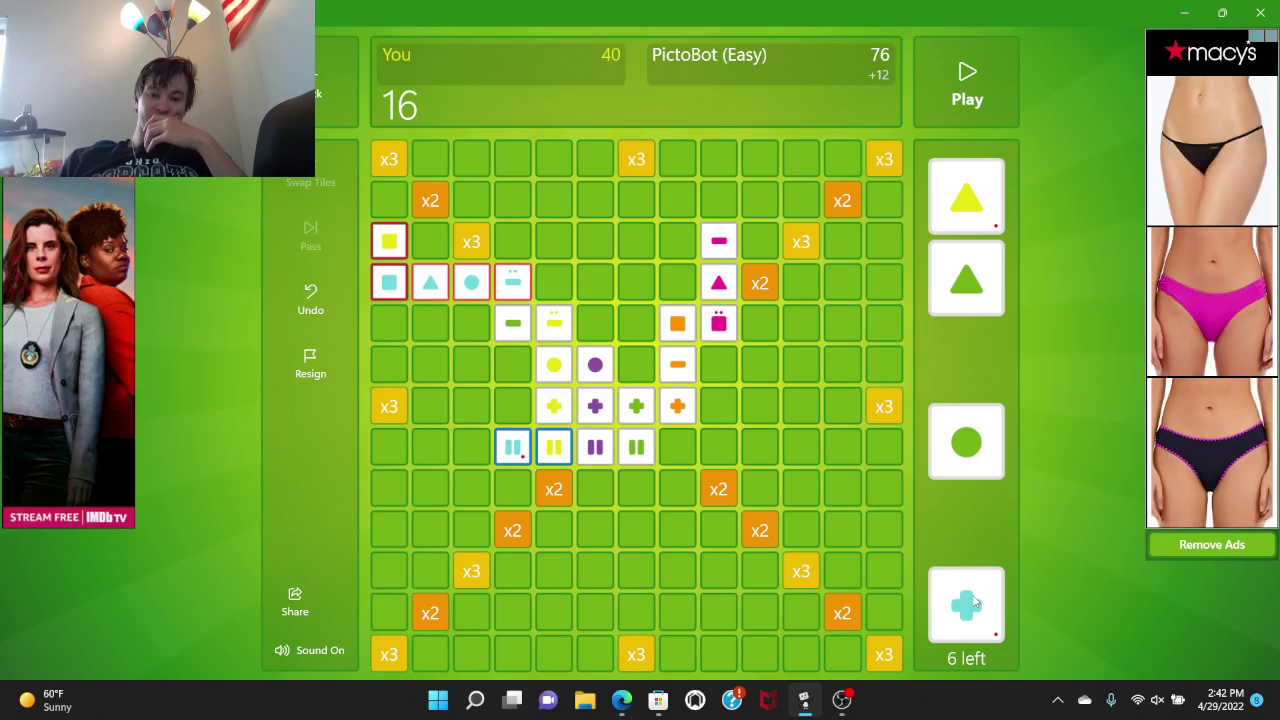
pyautogui.moveTo(966, 605); pyautogui.dragTo(553, 283)
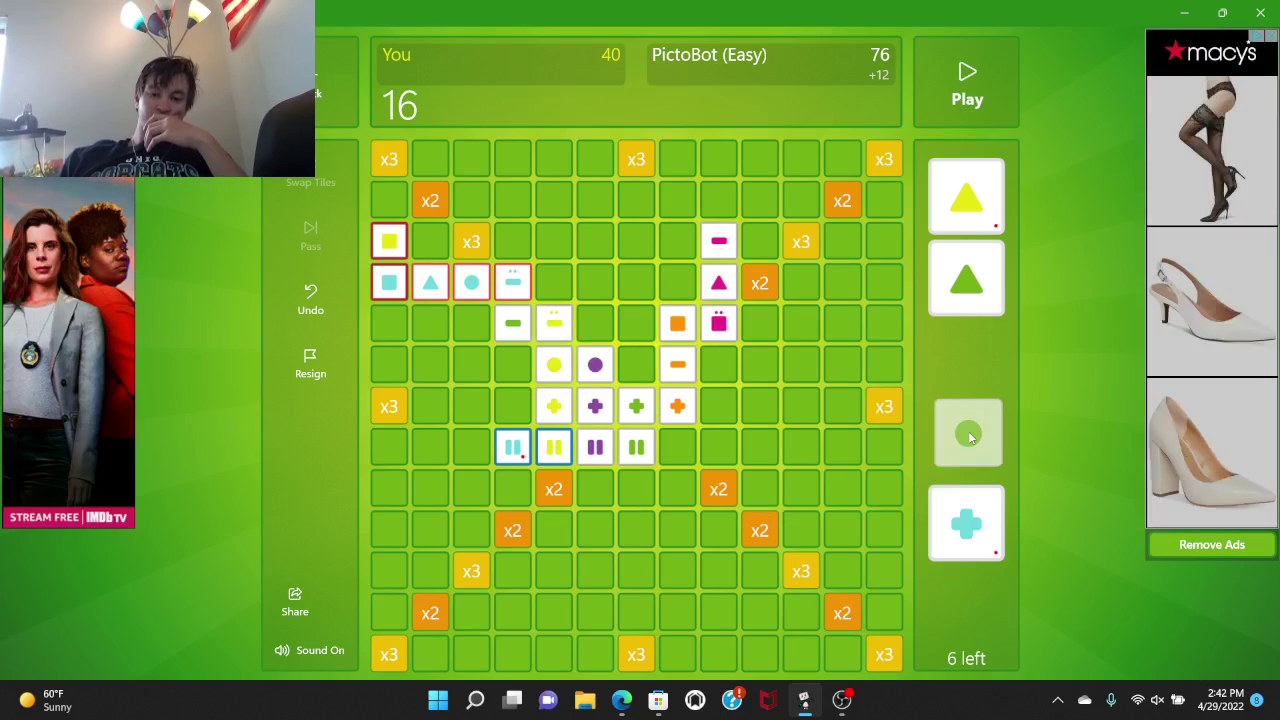
# Commit the bars row for 56 points and let PictoBot reply, reaching 92.
pyautogui.click(966, 85)
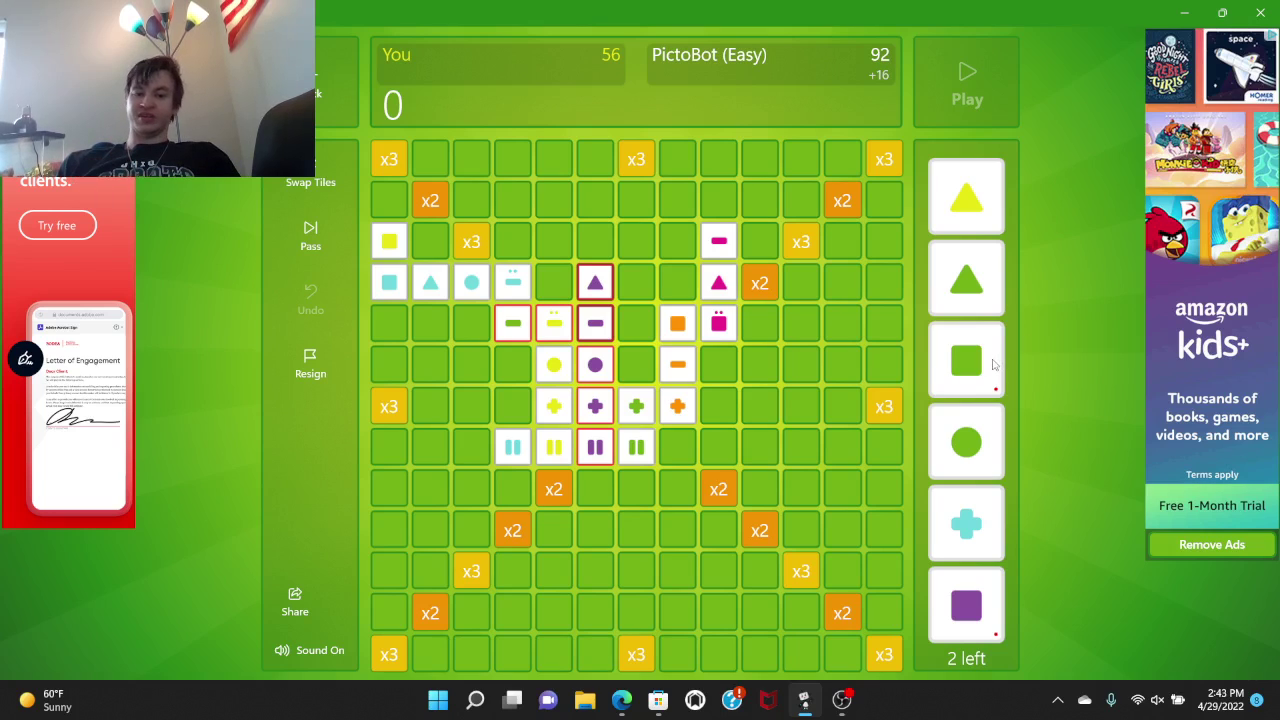
# Build a green column: square beside the pink square, triangle above, circle below.
pyautogui.moveTo(985, 367); pyautogui.dragTo(759, 324)
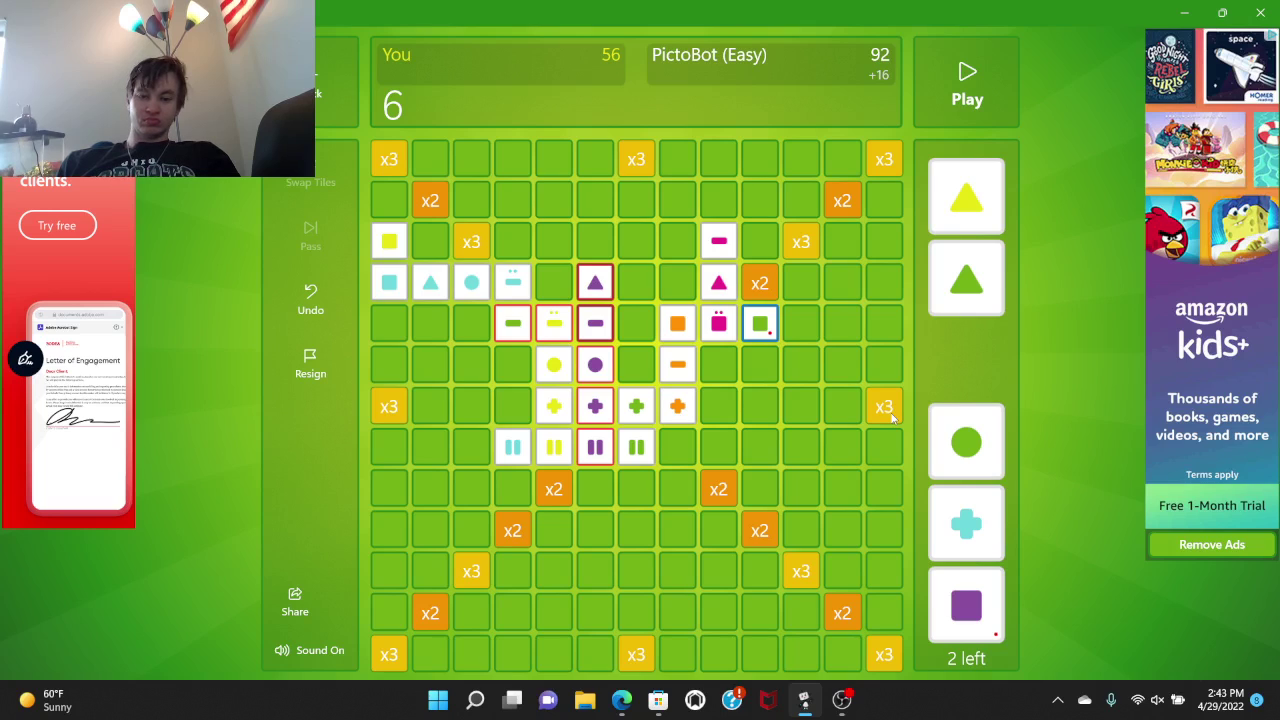
pyautogui.moveTo(965, 283); pyautogui.dragTo(759, 283)
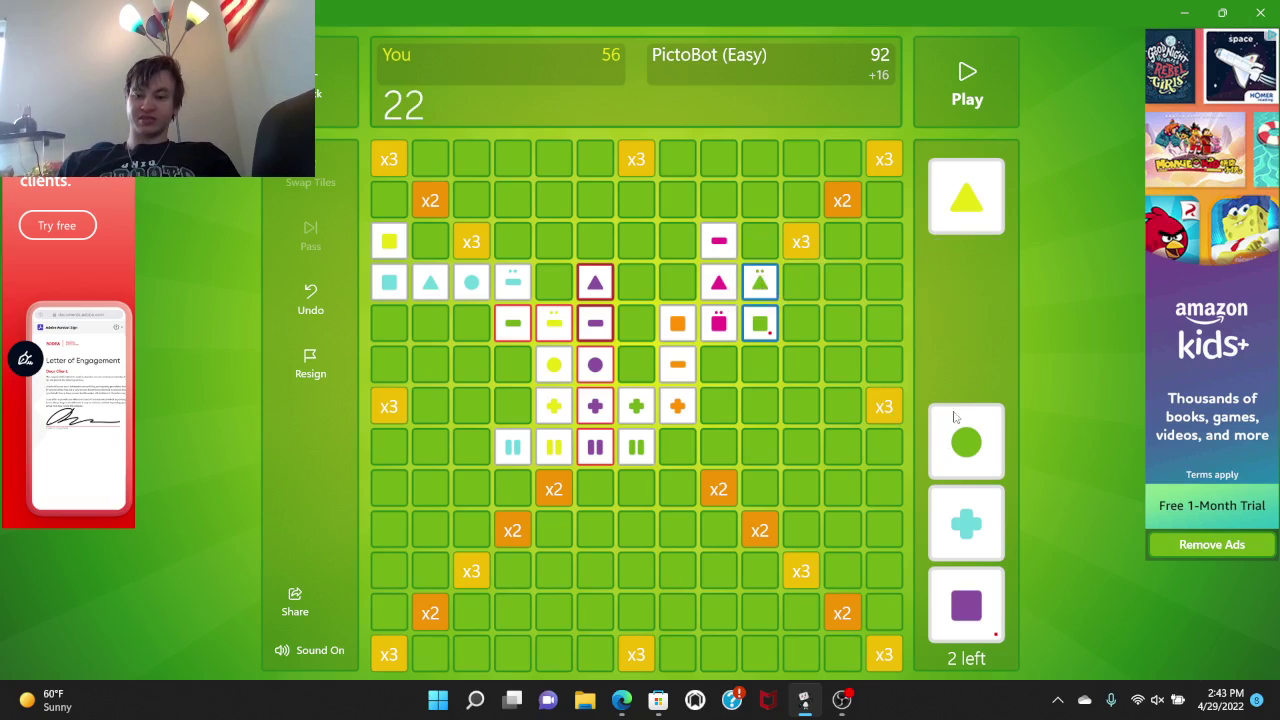
pyautogui.moveTo(967, 443); pyautogui.dragTo(752, 247)
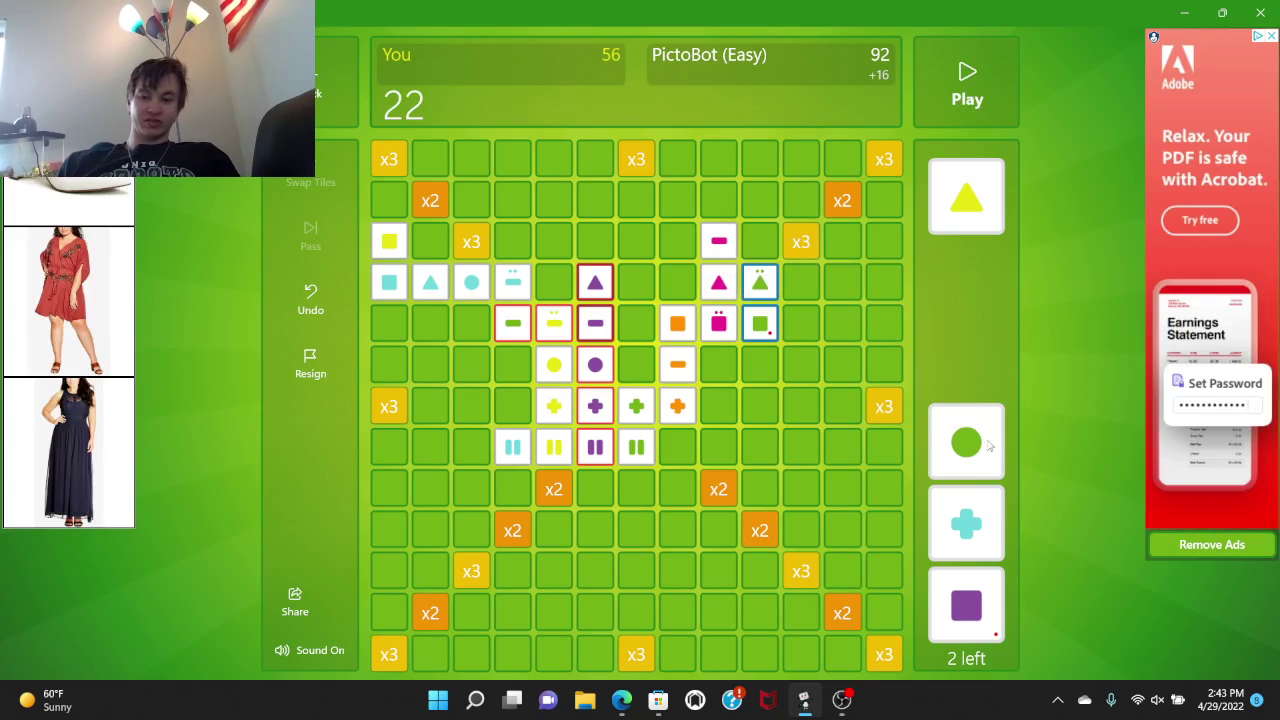
pyautogui.moveTo(967, 441)
pyautogui.mouseDown()
pyautogui.moveTo(730, 390)
pyautogui.moveTo(759, 368)
pyautogui.mouseUp()
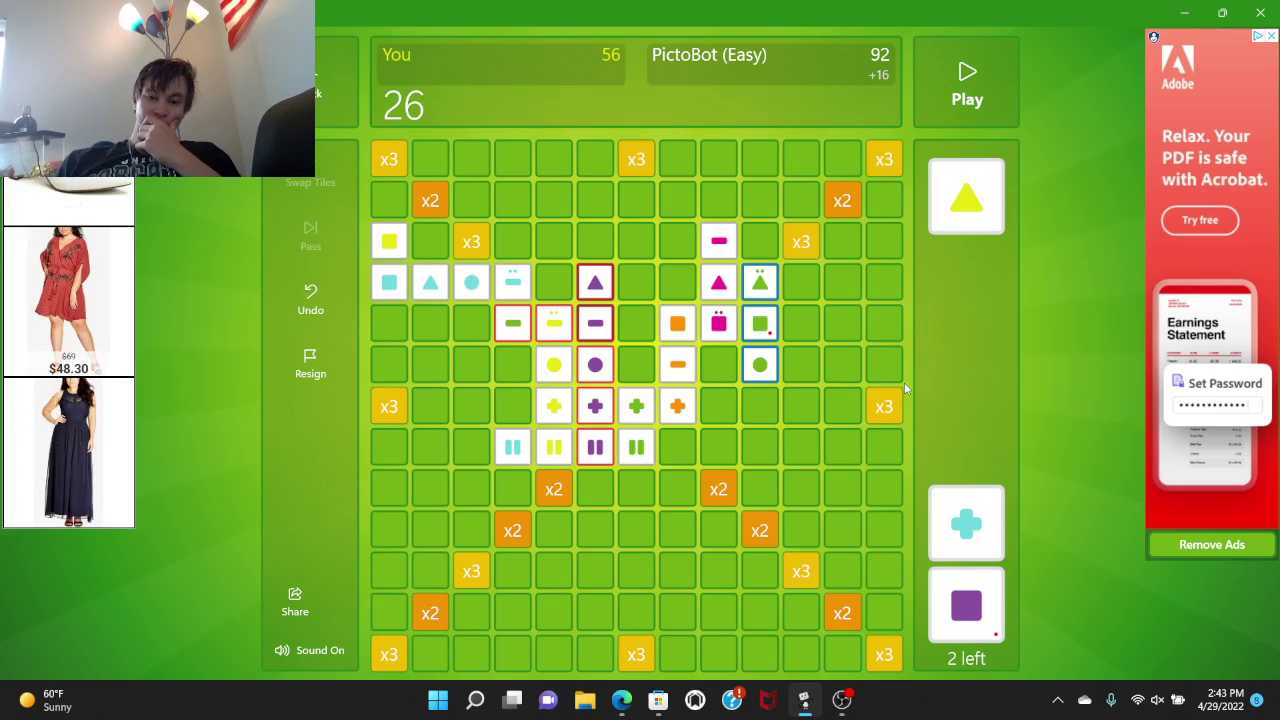
# Try the yellow triangle beside the yellow square, then return it to the rack.
pyautogui.moveTo(966, 197)
pyautogui.mouseDown()
pyautogui.moveTo(557, 500)
pyautogui.moveTo(966, 285)
pyautogui.mouseUp()
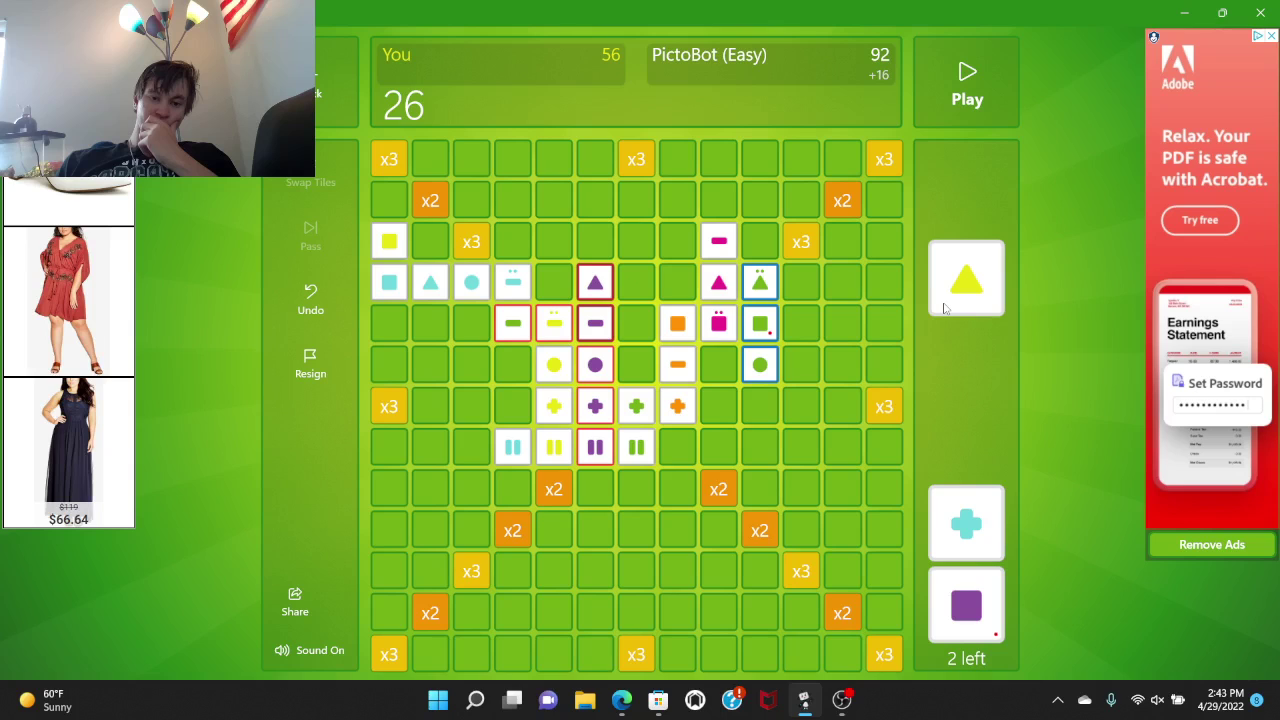
pyautogui.moveTo(966, 282); pyautogui.dragTo(380, 200)
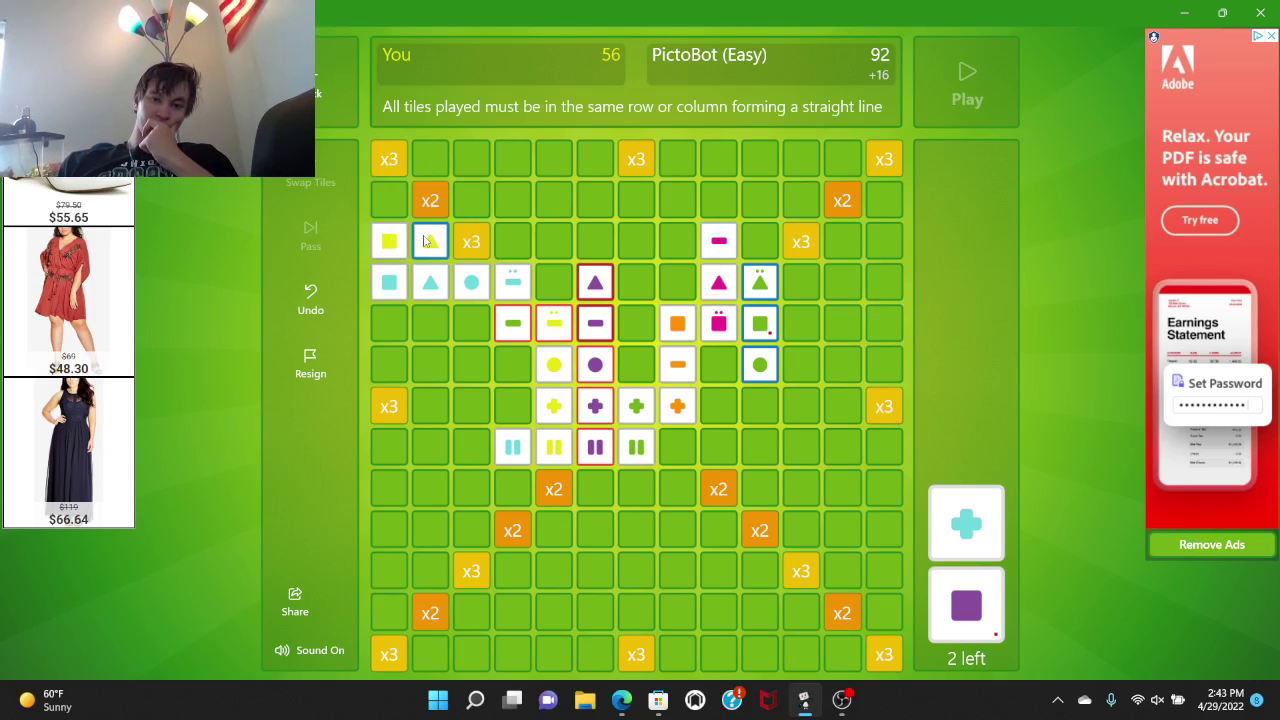
pyautogui.moveTo(380, 200); pyautogui.dragTo(1005, 405)
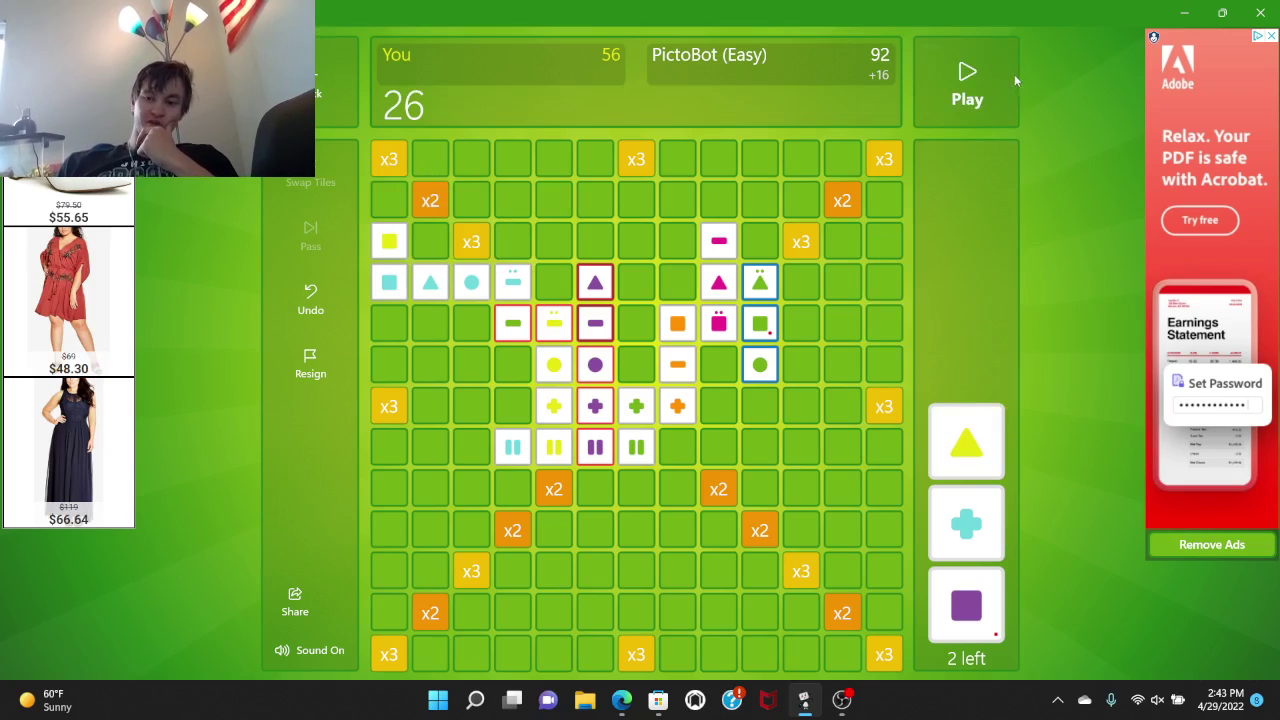
# Score the green column, a yellow triangle beside the yellow square, then a teal plus left of the yellow plus.
pyautogui.click(990, 85)
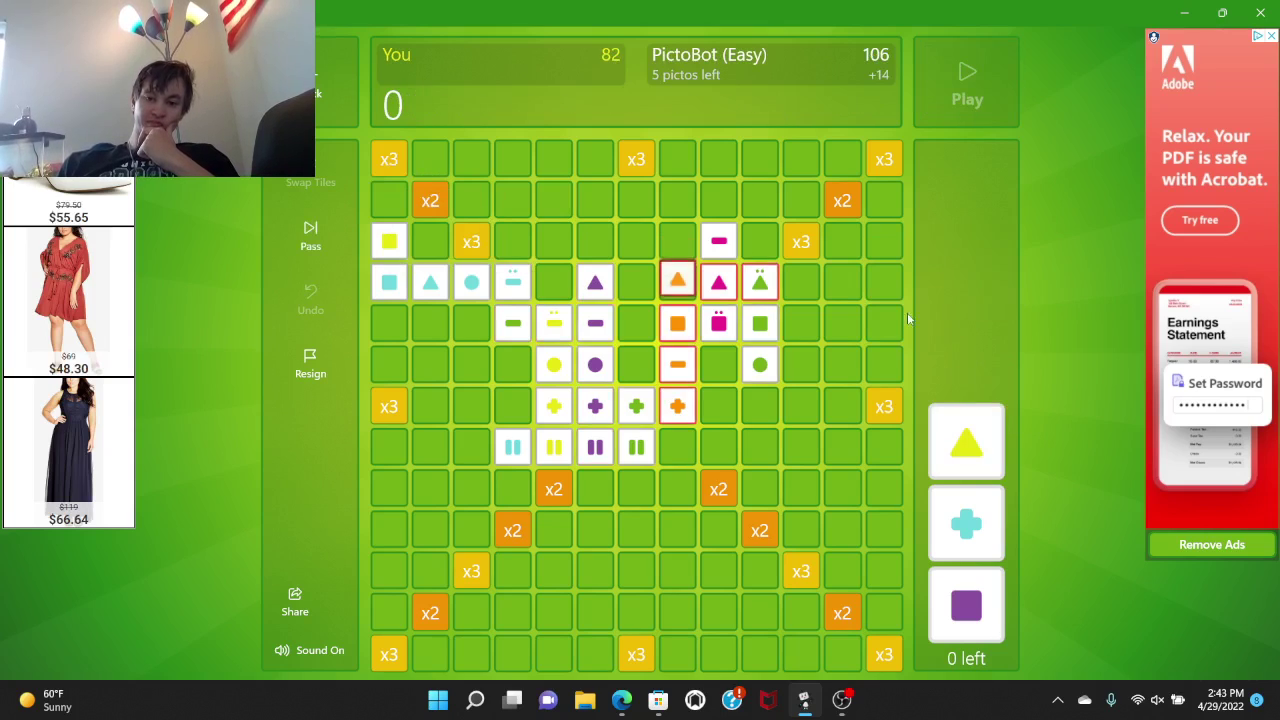
pyautogui.moveTo(968, 450); pyautogui.dragTo(430, 242)
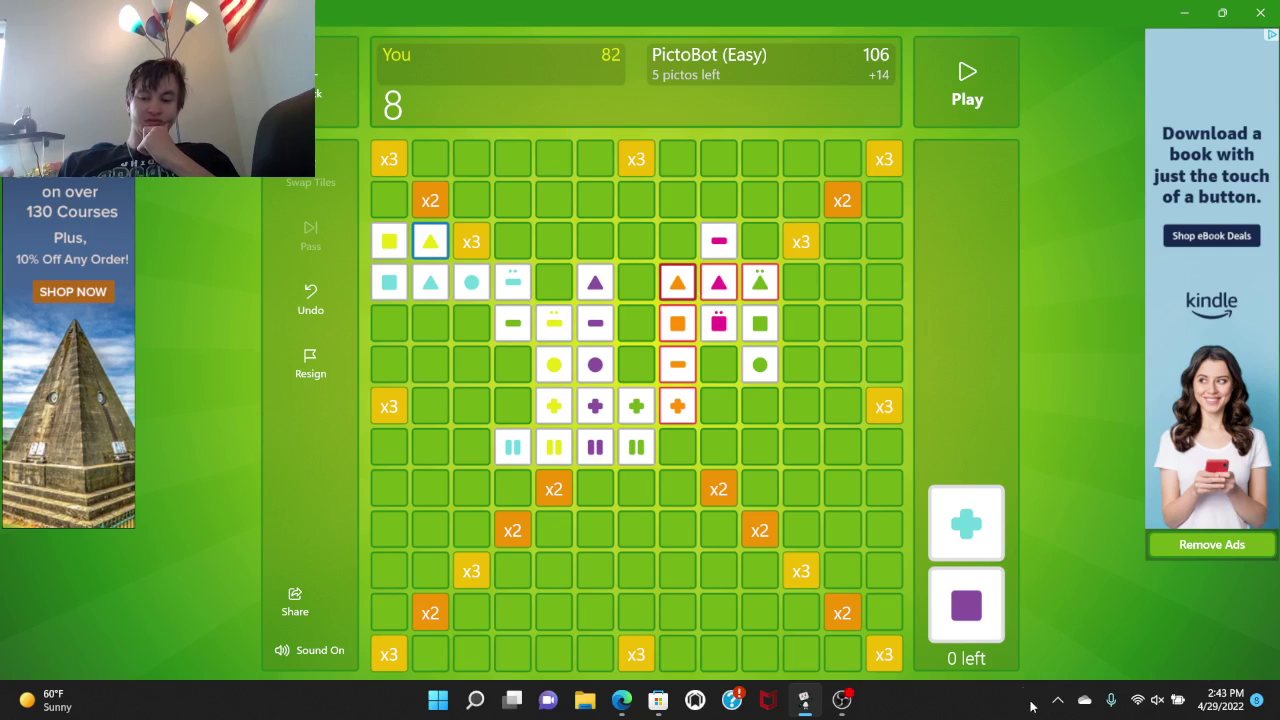
pyautogui.moveTo(963, 520); pyautogui.dragTo(512, 405)
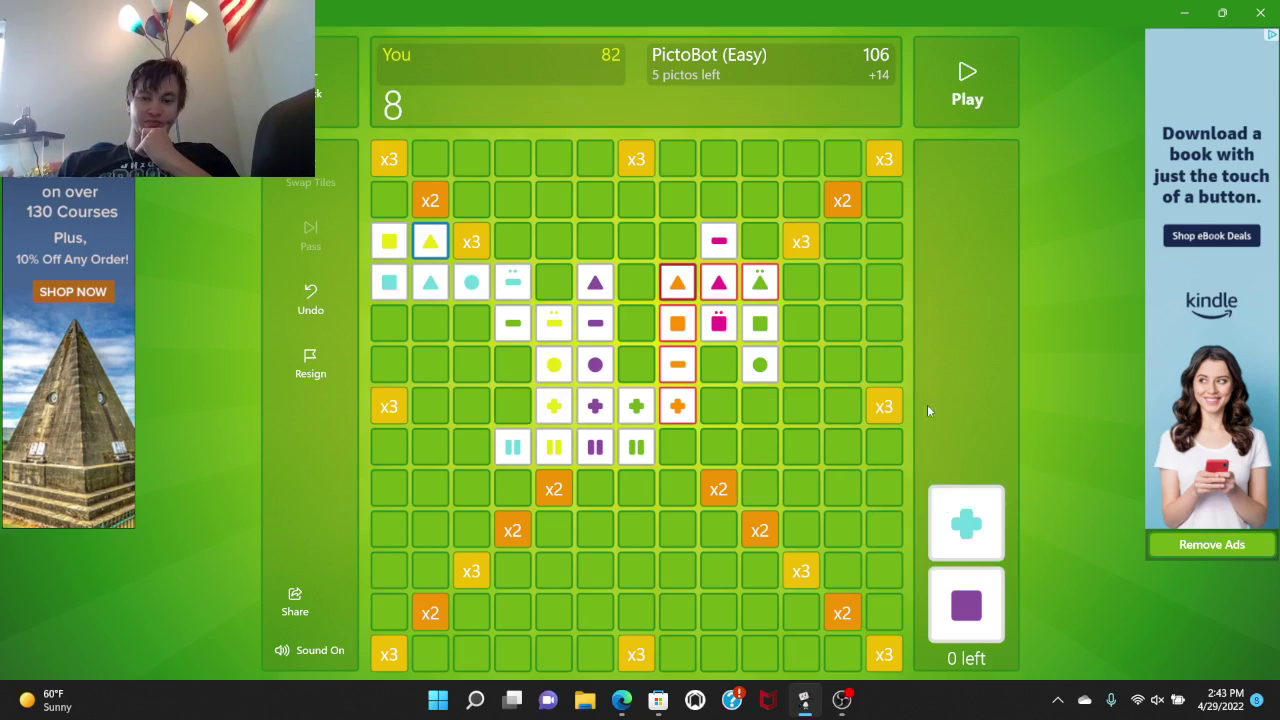
pyautogui.click(950, 97)
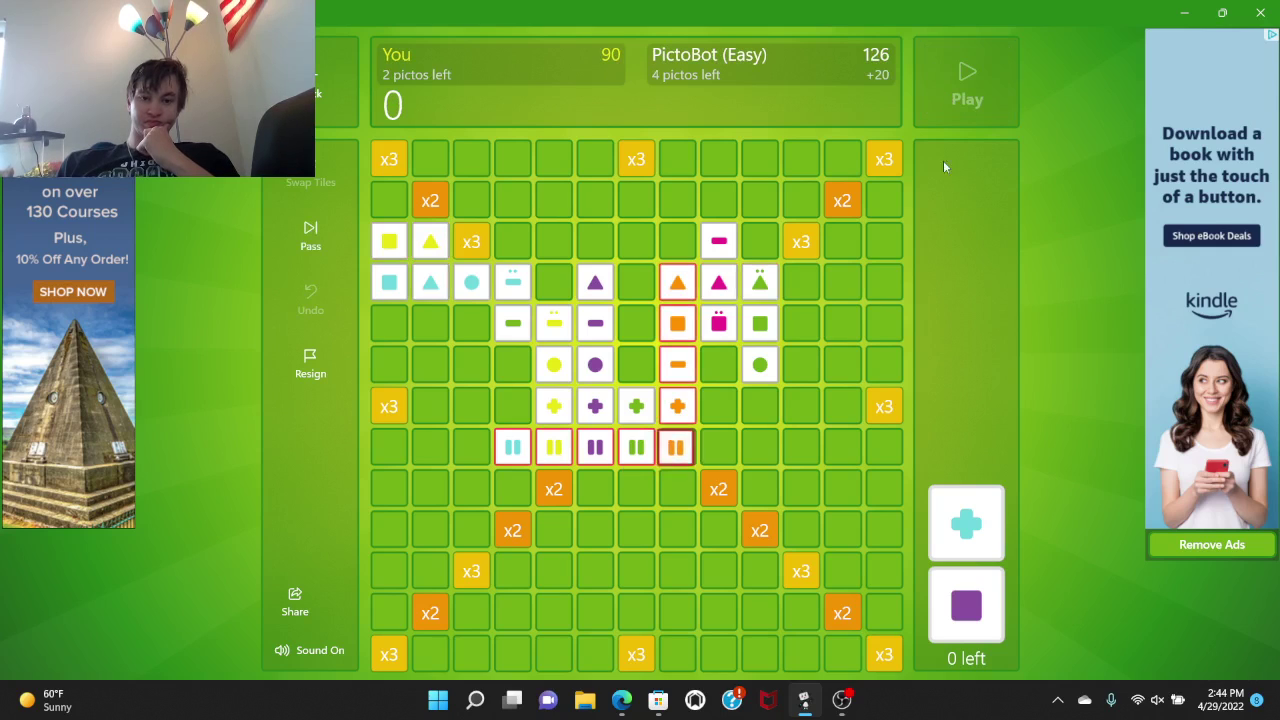
pyautogui.moveTo(967, 522); pyautogui.dragTo(510, 406)
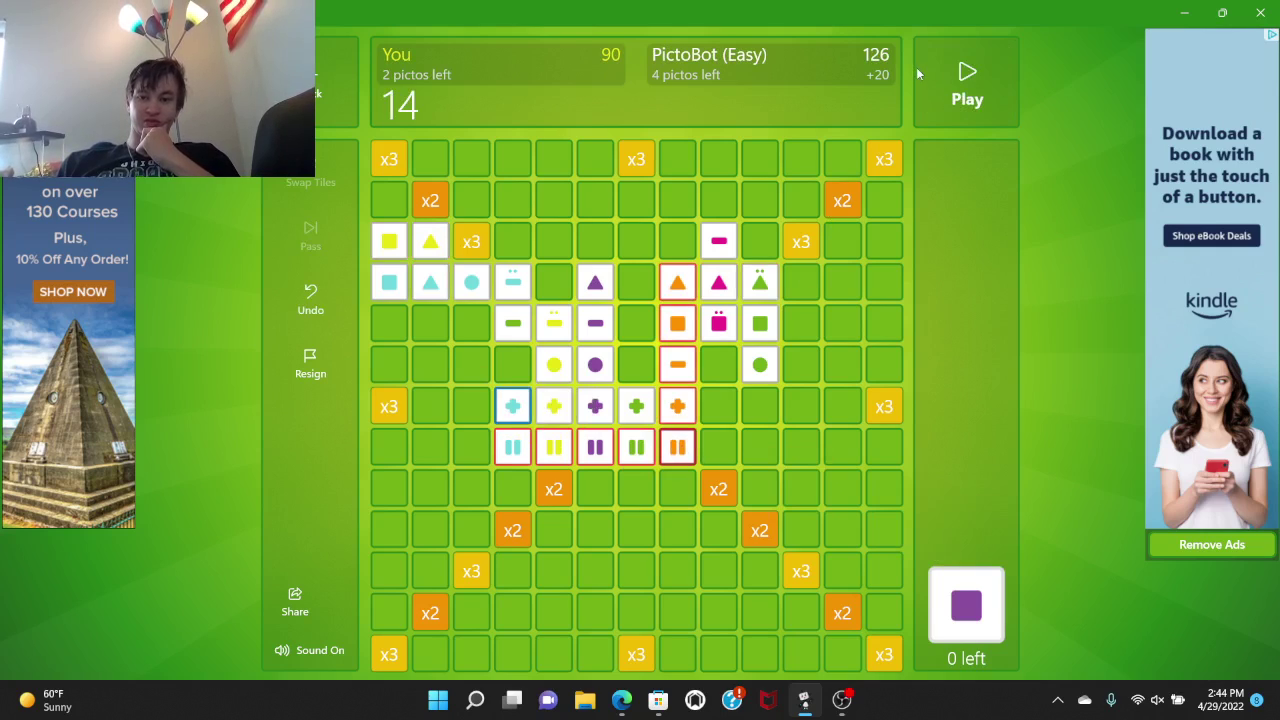
pyautogui.click(947, 80)
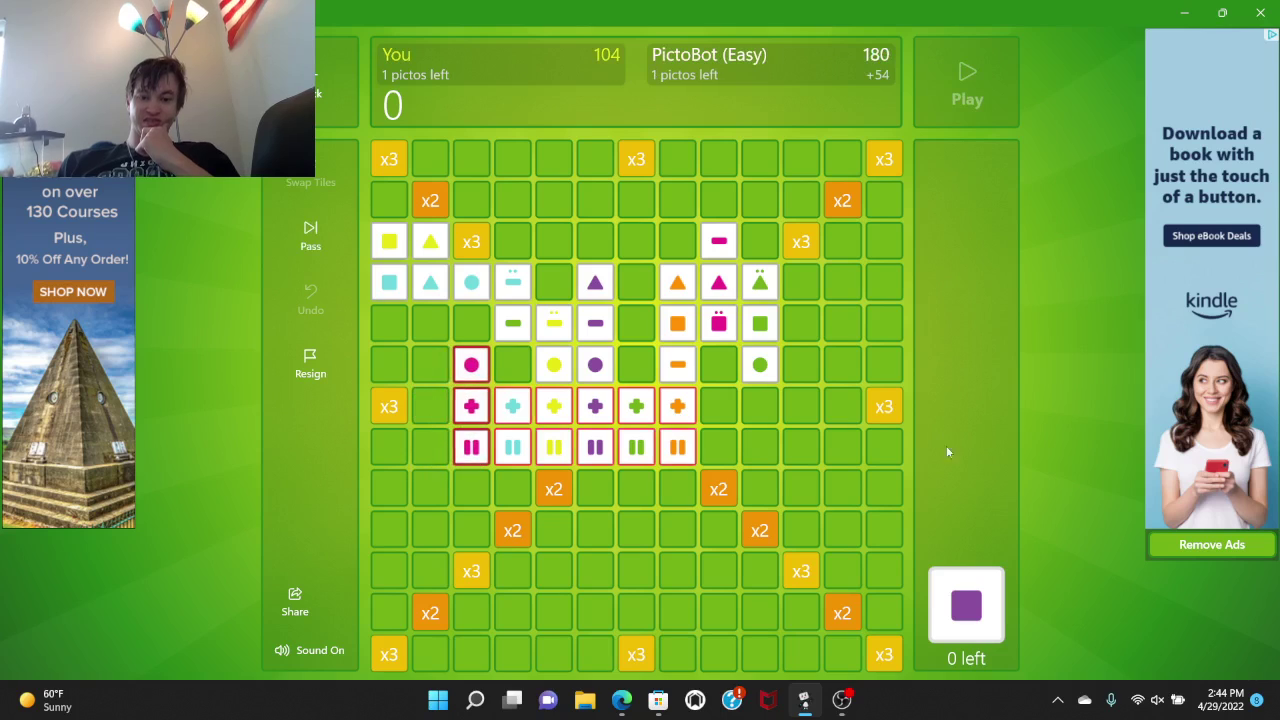
# Drag the purple square toward the board, then choose New Game after the 112–180 loss.
pyautogui.moveTo(972, 609)
pyautogui.mouseDown()
pyautogui.moveTo(393, 310)
pyautogui.moveTo(389, 322)
pyautogui.mouseUp()
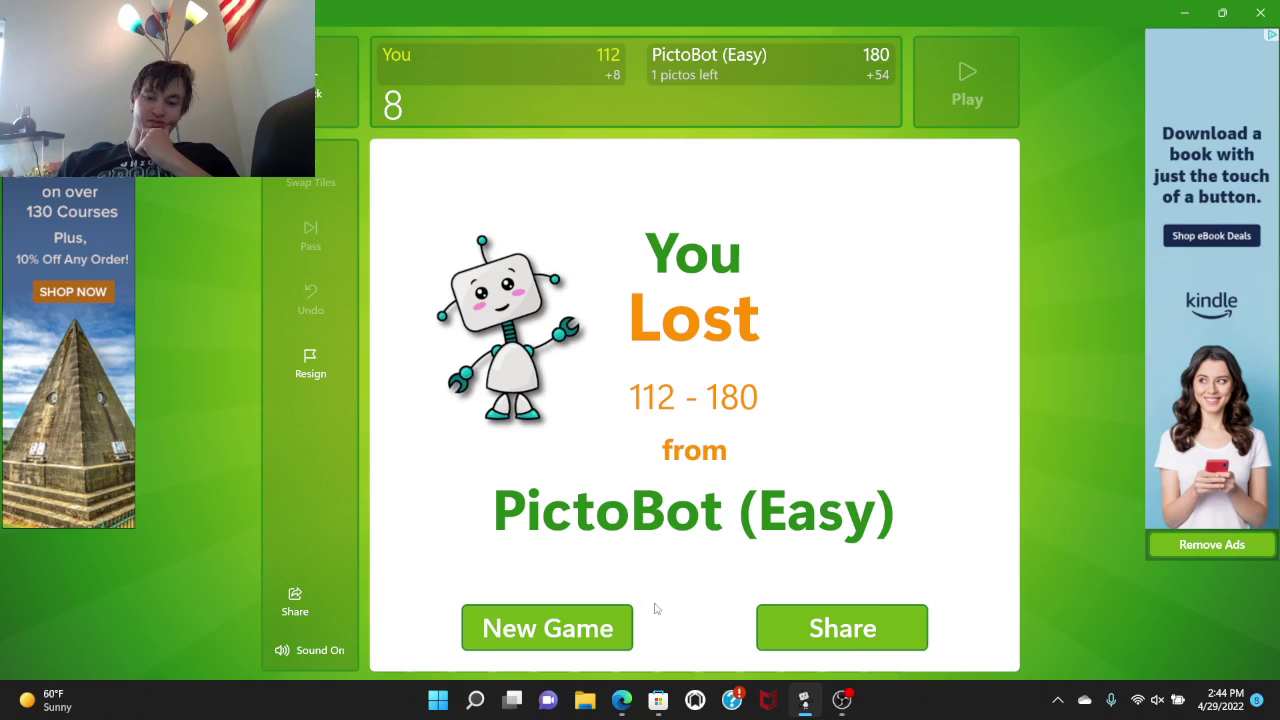
pyautogui.click(547, 628)
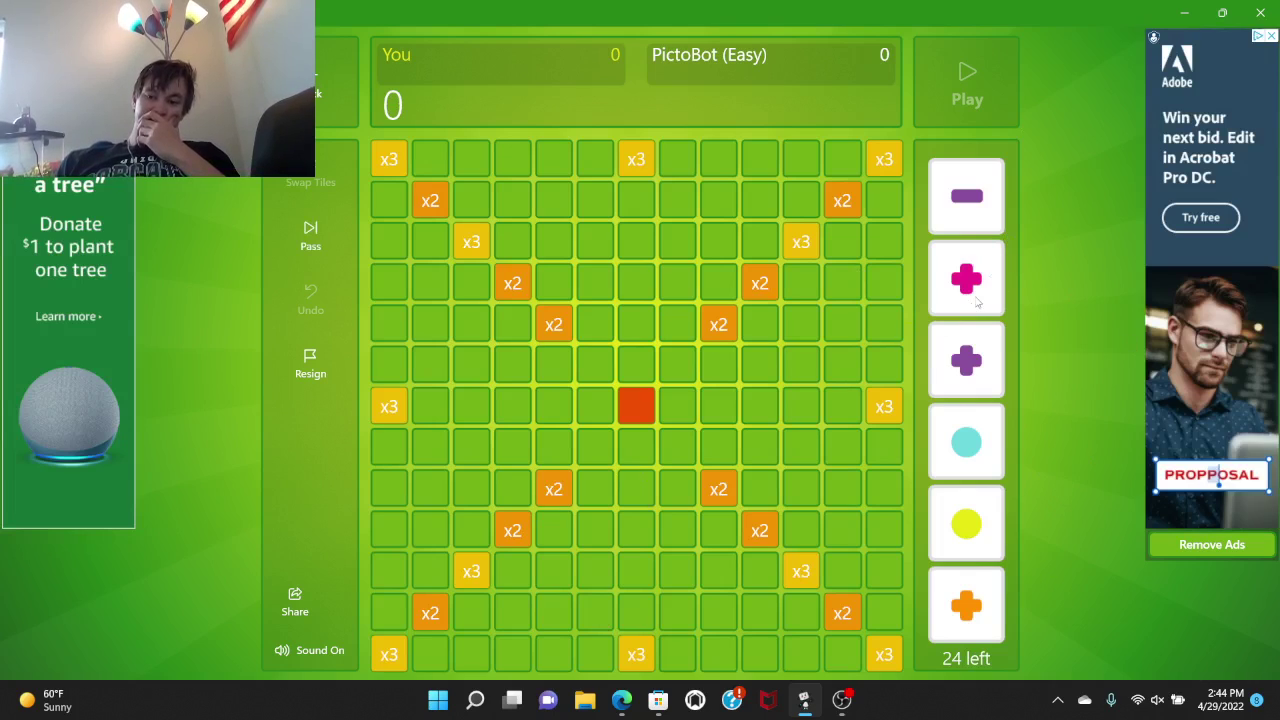
# Lay orange, pink and purple plus tiles across the centre row and score them for 6.
pyautogui.moveTo(966, 280)
pyautogui.mouseDown()
pyautogui.moveTo(628, 414)
pyautogui.moveTo(636, 407)
pyautogui.mouseUp()
pyautogui.moveTo(960, 362); pyautogui.dragTo(633, 424)
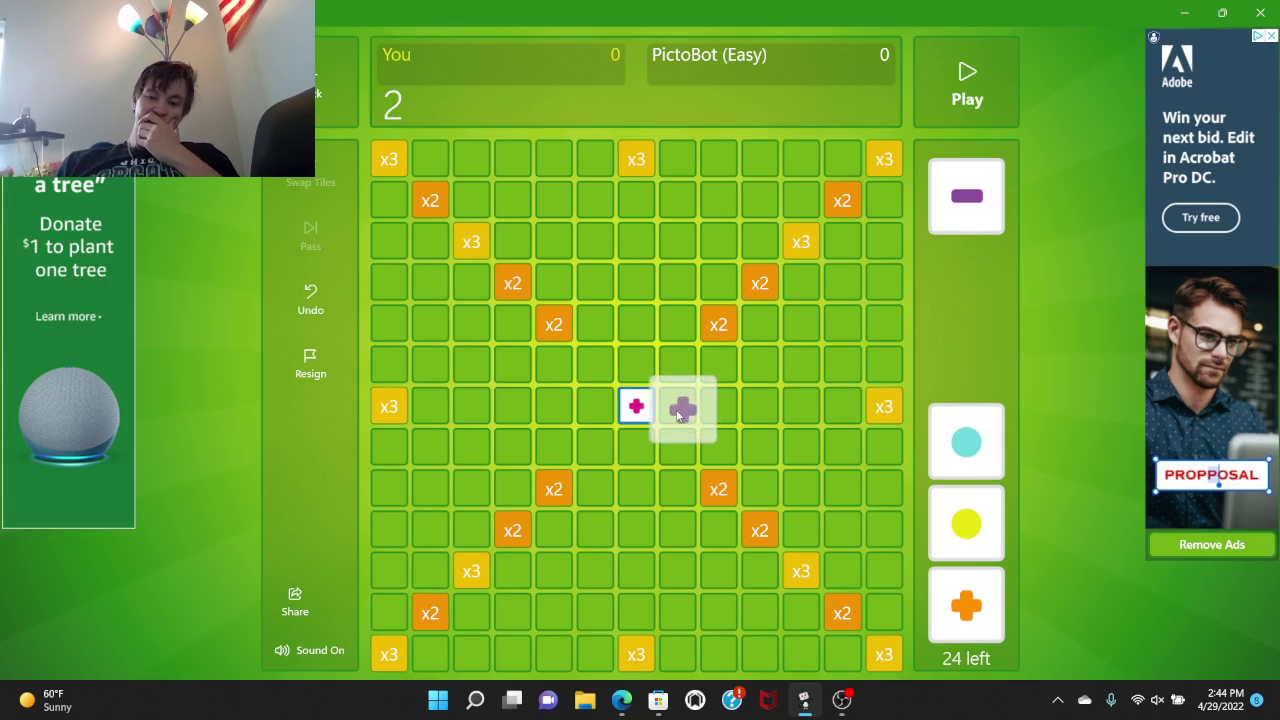
pyautogui.moveTo(682, 417); pyautogui.dragTo(678, 408)
pyautogui.moveTo(966, 607); pyautogui.dragTo(595, 407)
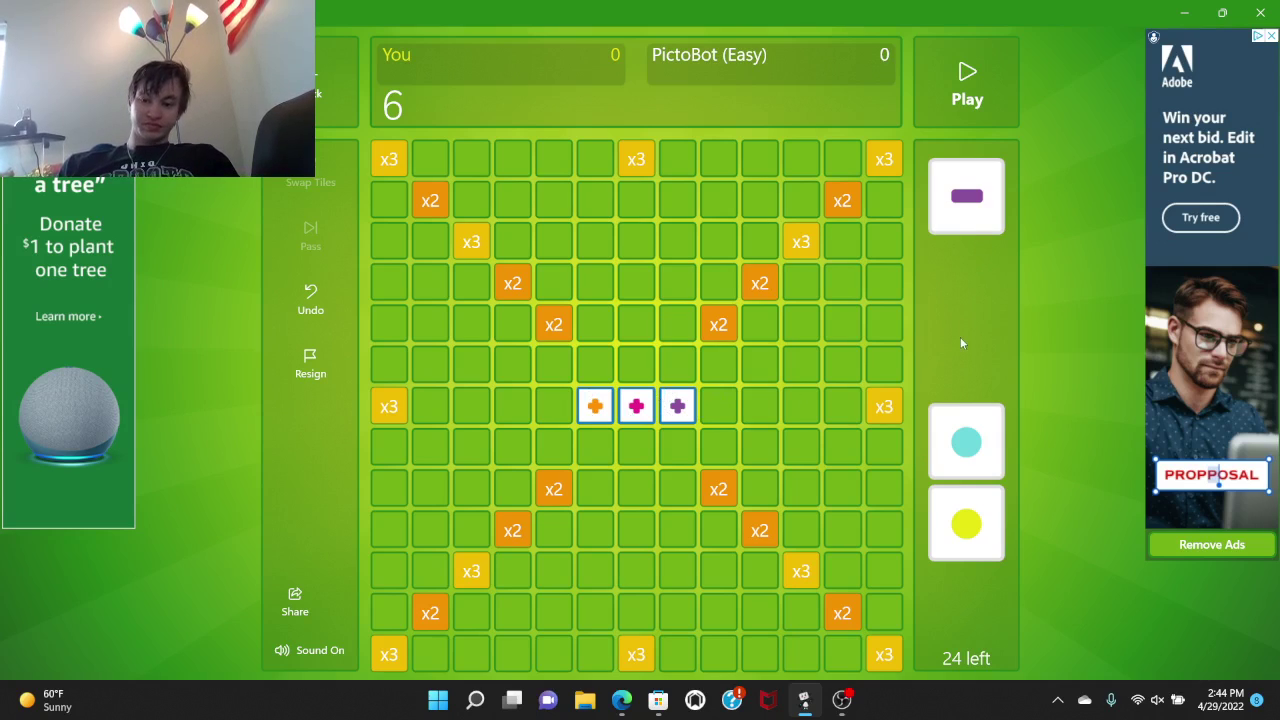
pyautogui.click(967, 85)
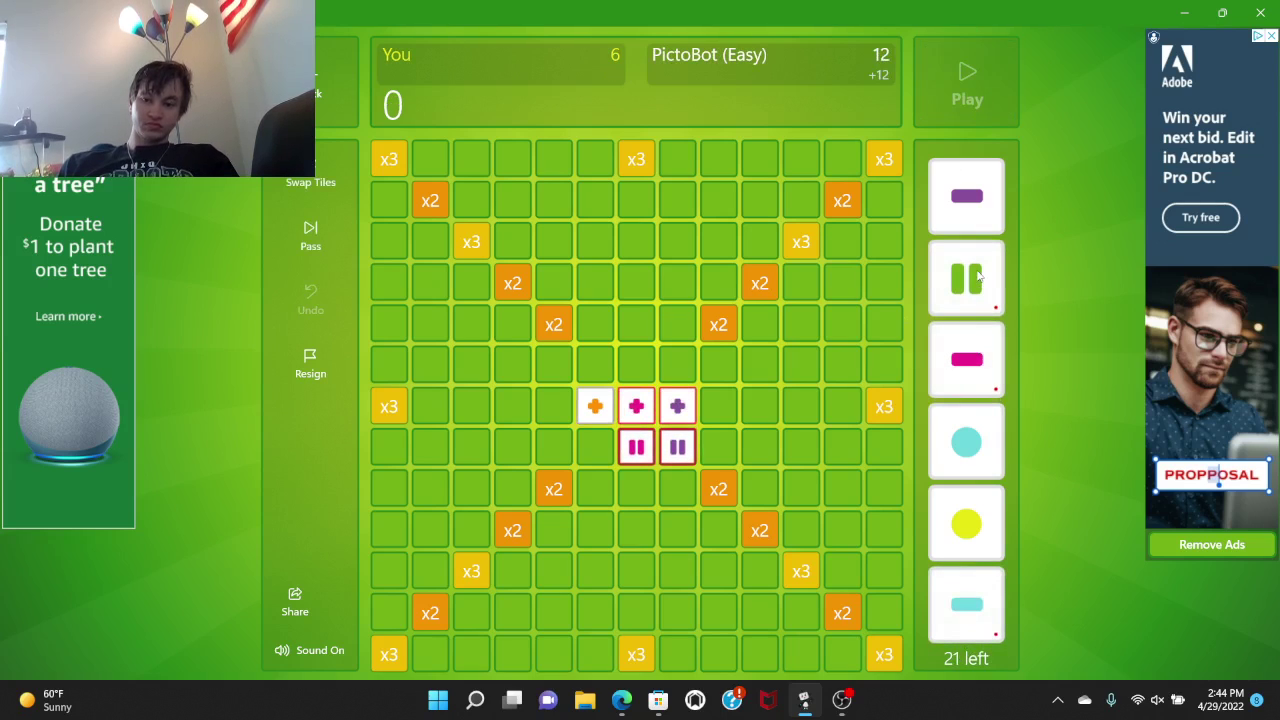
# Try the green pause tile and purple dash beside the pause tiles, then return them.
pyautogui.moveTo(967, 280); pyautogui.dragTo(718, 448)
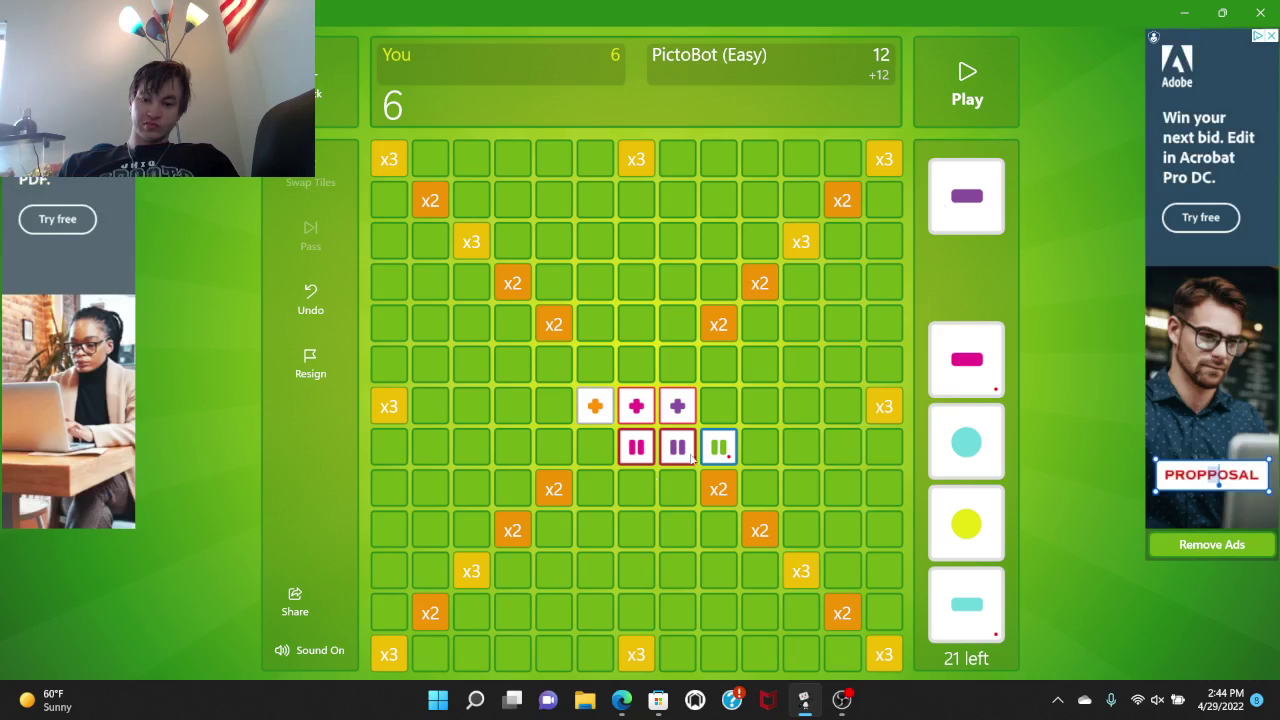
pyautogui.moveTo(718, 447); pyautogui.dragTo(965, 280)
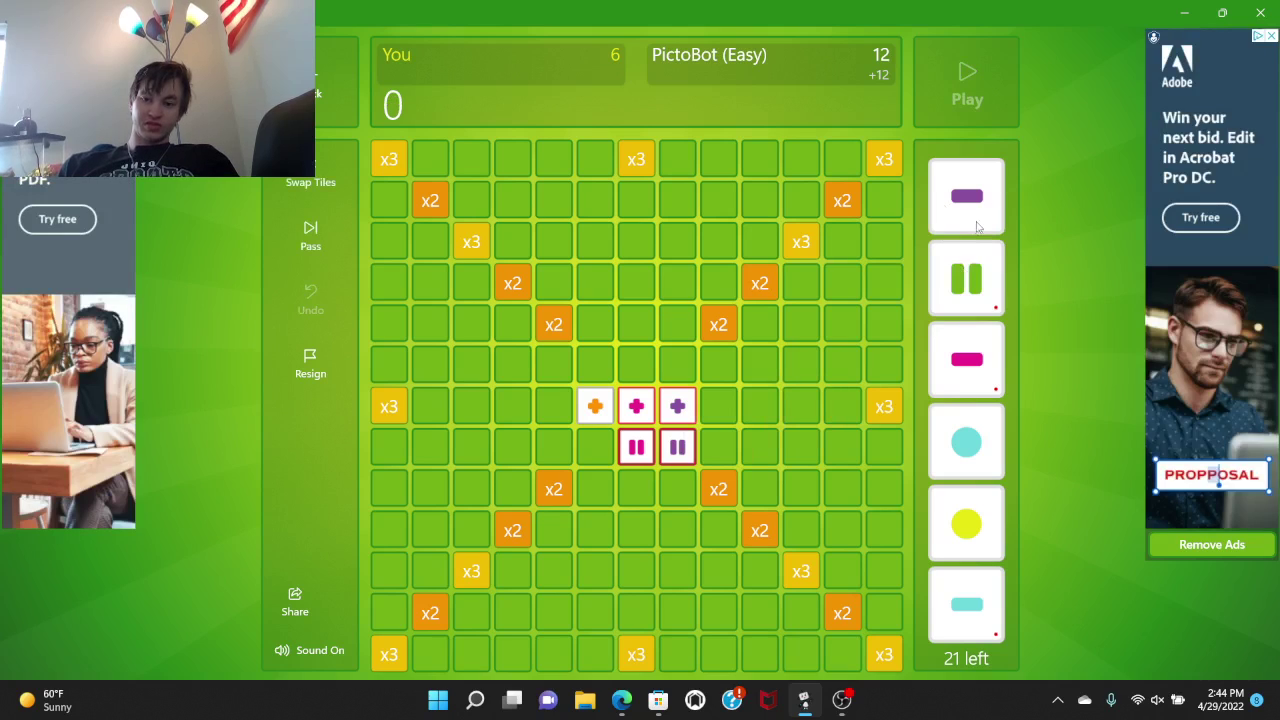
pyautogui.moveTo(967, 195)
pyautogui.mouseDown()
pyautogui.moveTo(677, 488)
pyautogui.moveTo(857, 207)
pyautogui.moveTo(967, 195)
pyautogui.mouseUp()
pyautogui.moveTo(967, 280)
pyautogui.mouseDown()
pyautogui.moveTo(660, 506)
pyautogui.moveTo(718, 447)
pyautogui.mouseUp()
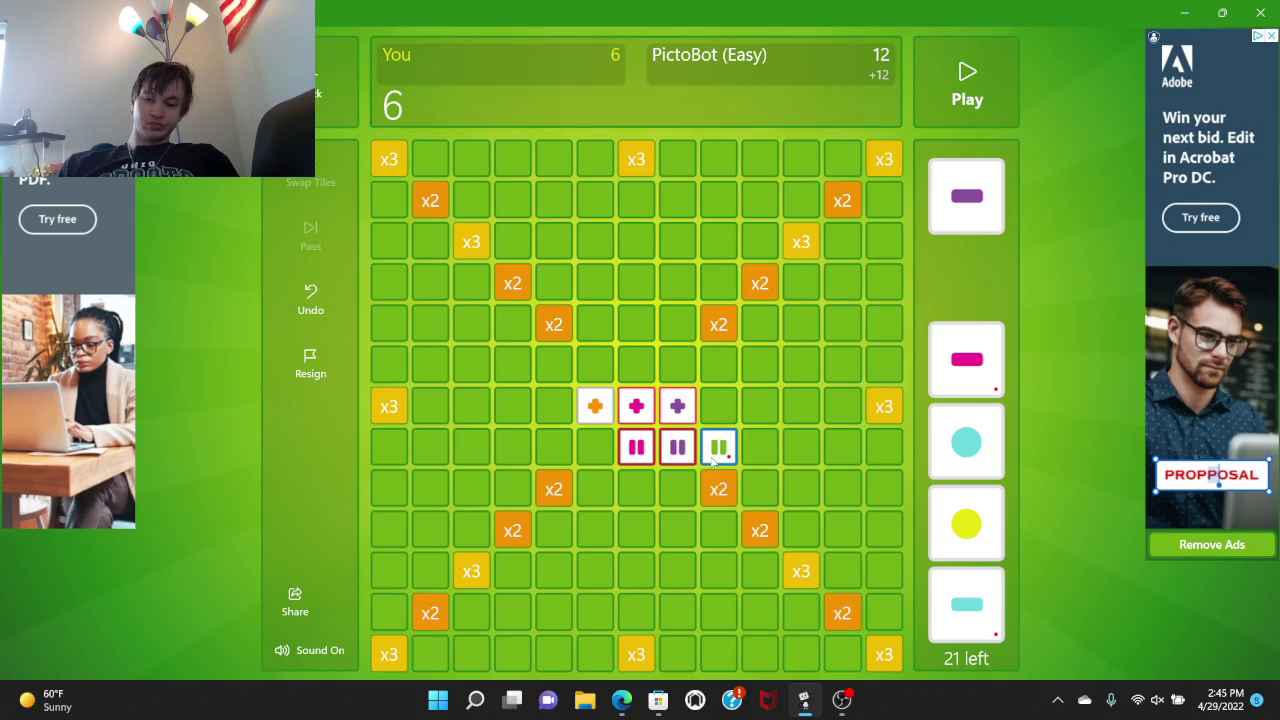
pyautogui.moveTo(718, 447); pyautogui.dragTo(966, 260)
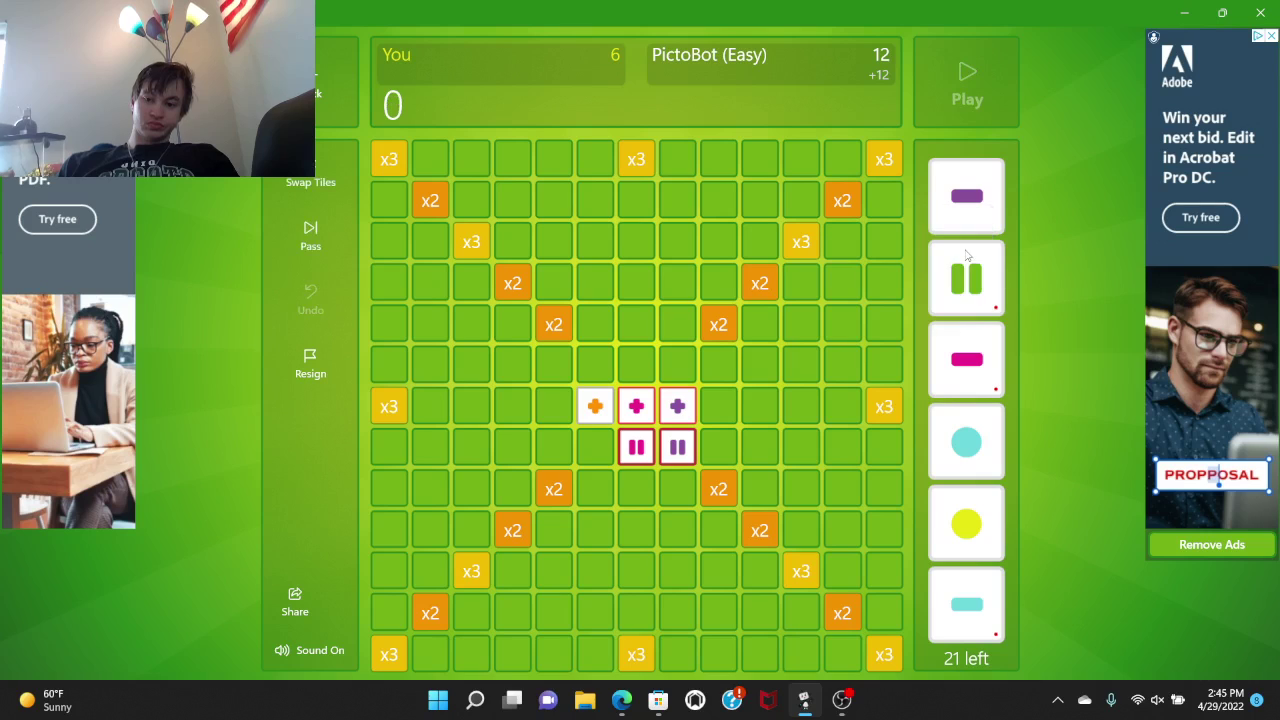
# Play purple, pink and cyan dashes below the pause tiles for 24 points.
pyautogui.moveTo(966, 196); pyautogui.dragTo(677, 489)
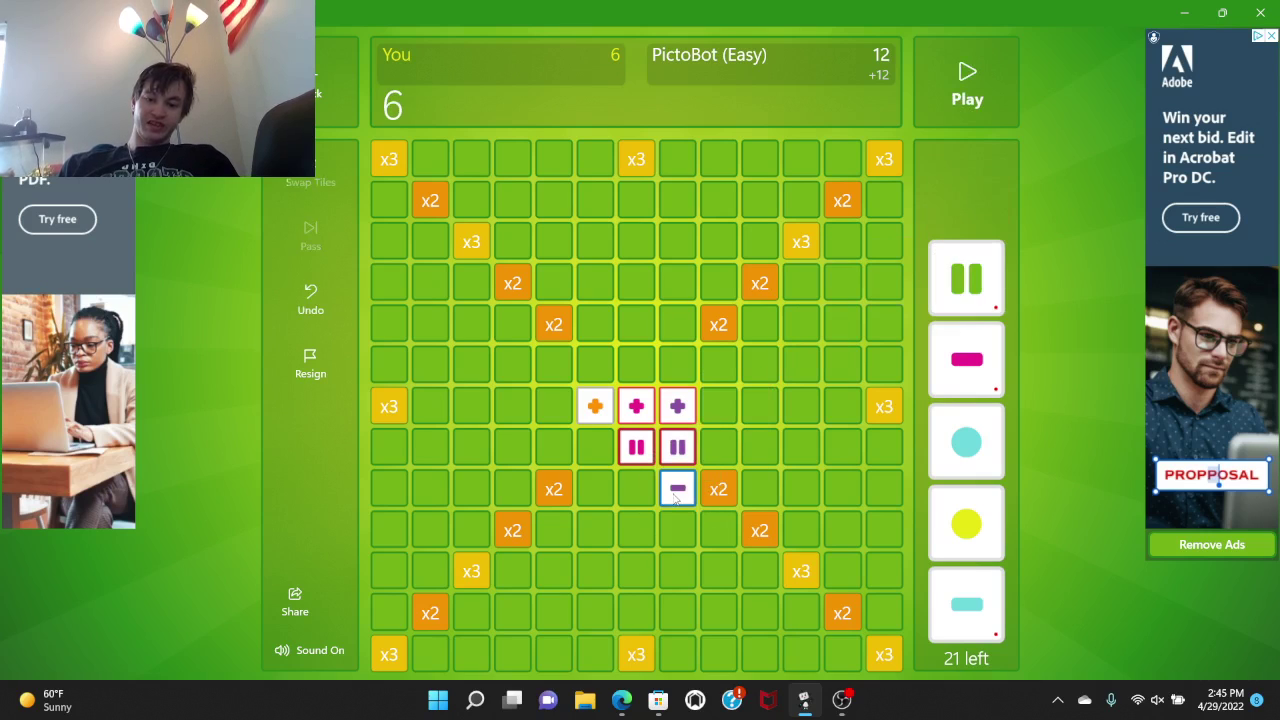
pyautogui.moveTo(966, 358); pyautogui.dragTo(636, 489)
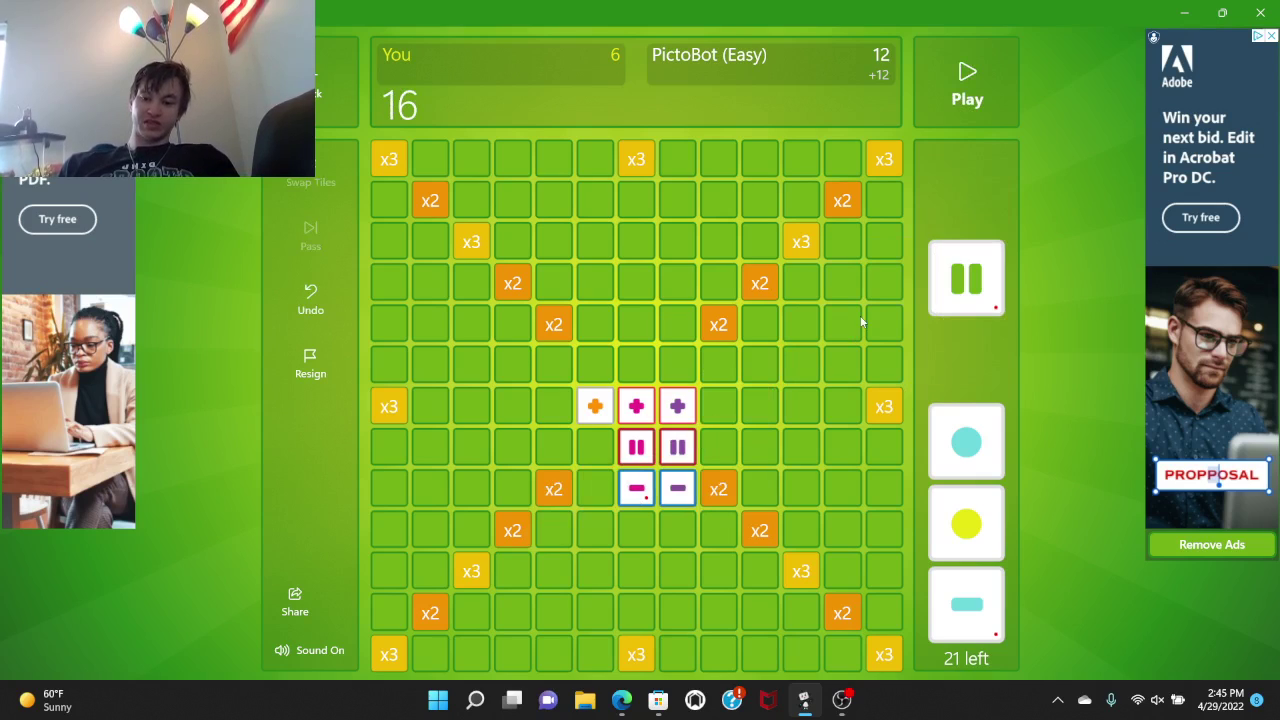
pyautogui.moveTo(966, 604); pyautogui.dragTo(718, 489)
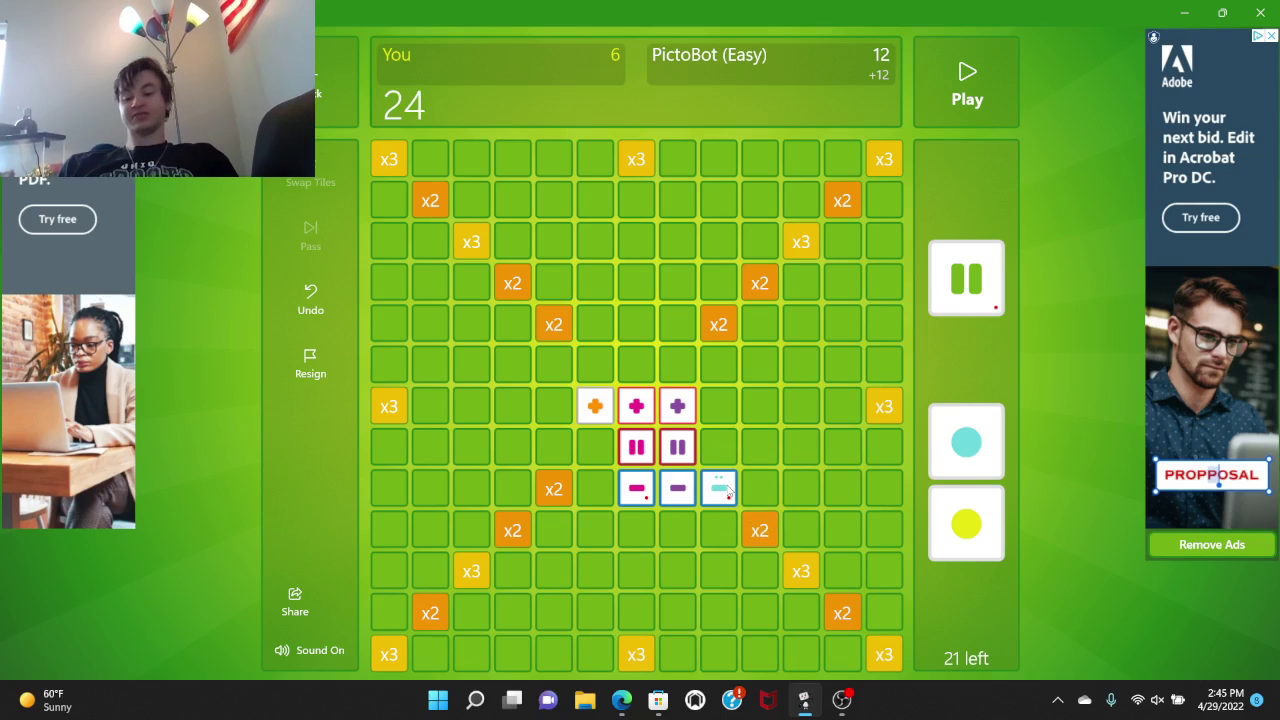
pyautogui.click(967, 82)
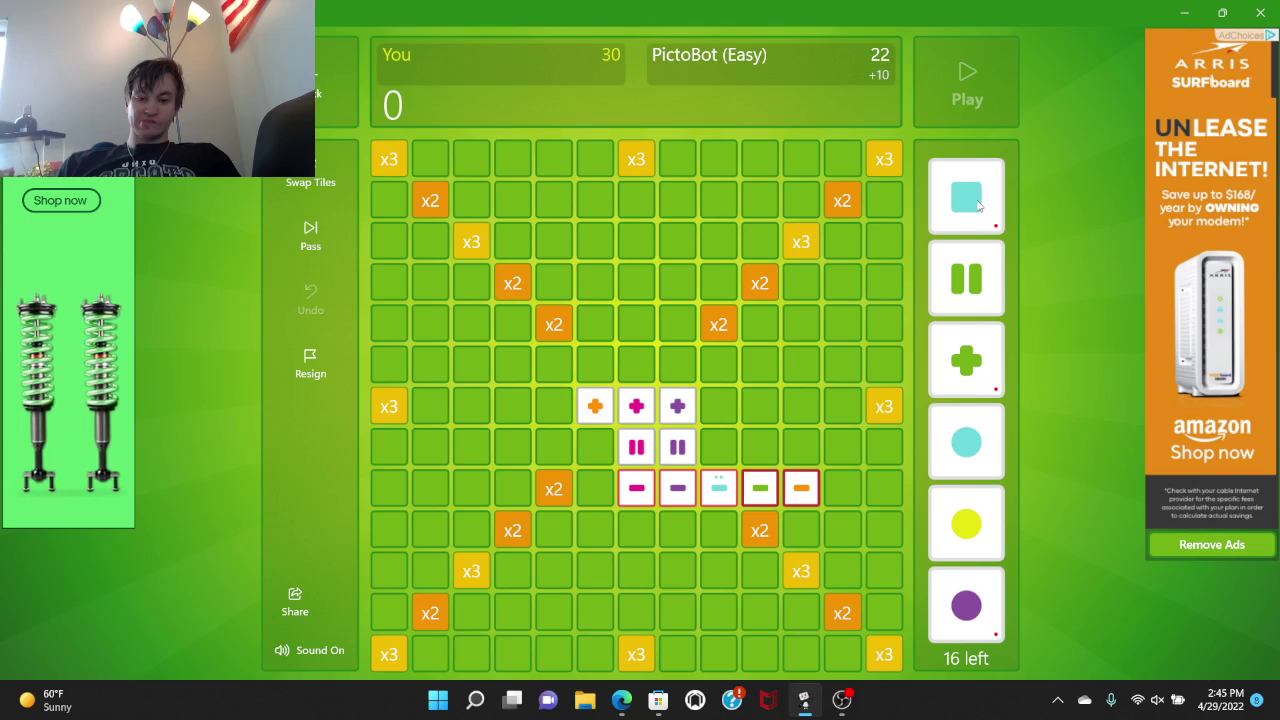
# Try the cyan square and cyan circle under the cyan dash, then return both to the rack.
pyautogui.moveTo(968, 197); pyautogui.dragTo(708, 552)
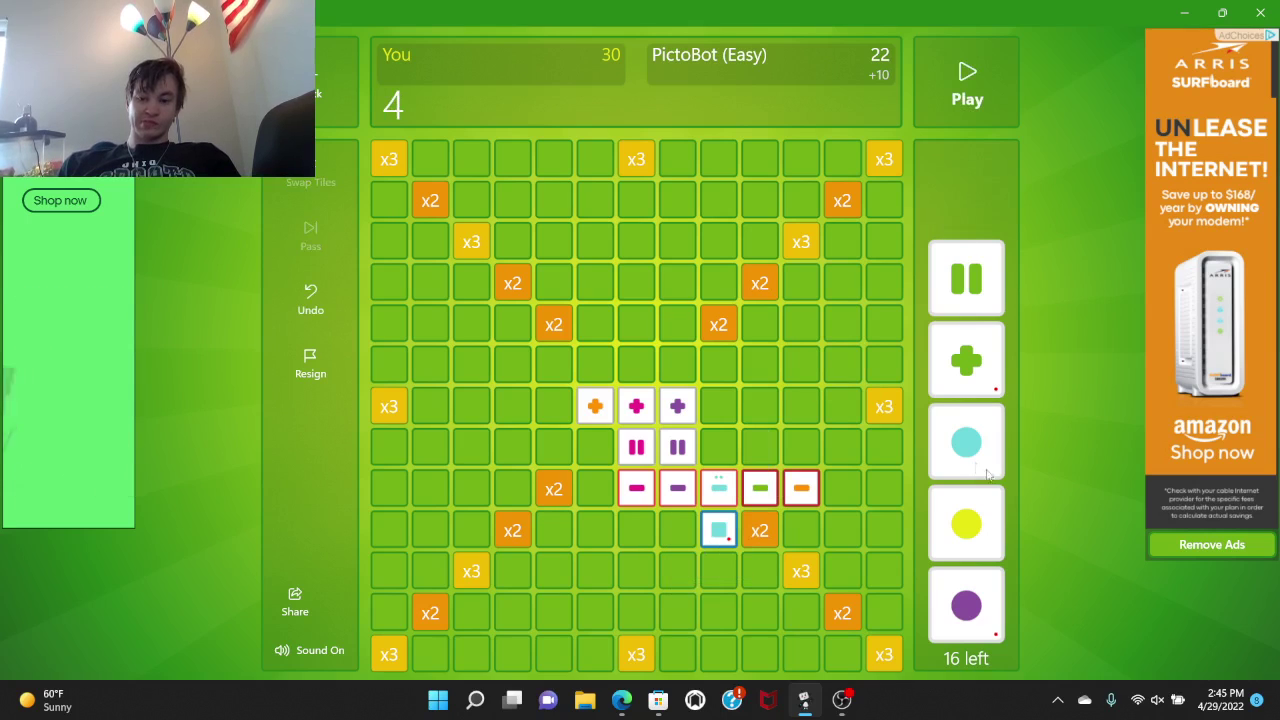
pyautogui.moveTo(966, 443)
pyautogui.mouseDown()
pyautogui.moveTo(812, 498)
pyautogui.moveTo(718, 570)
pyautogui.mouseUp()
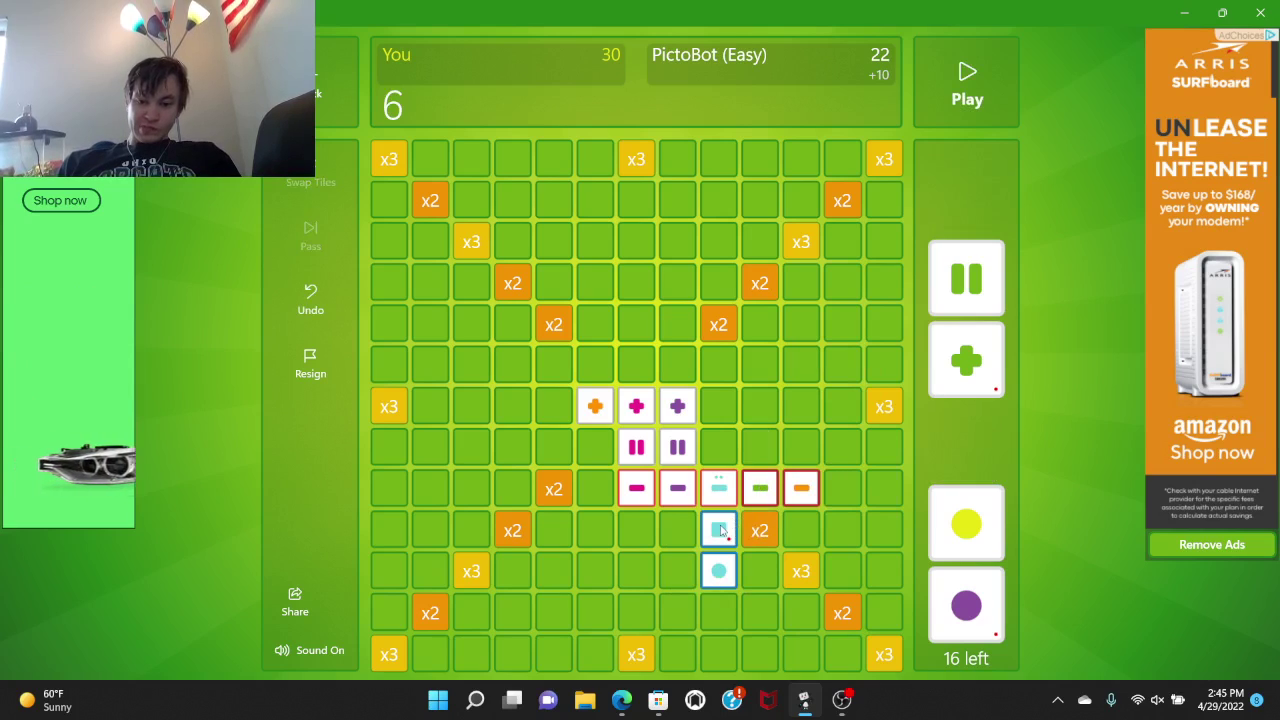
pyautogui.click(718, 530)
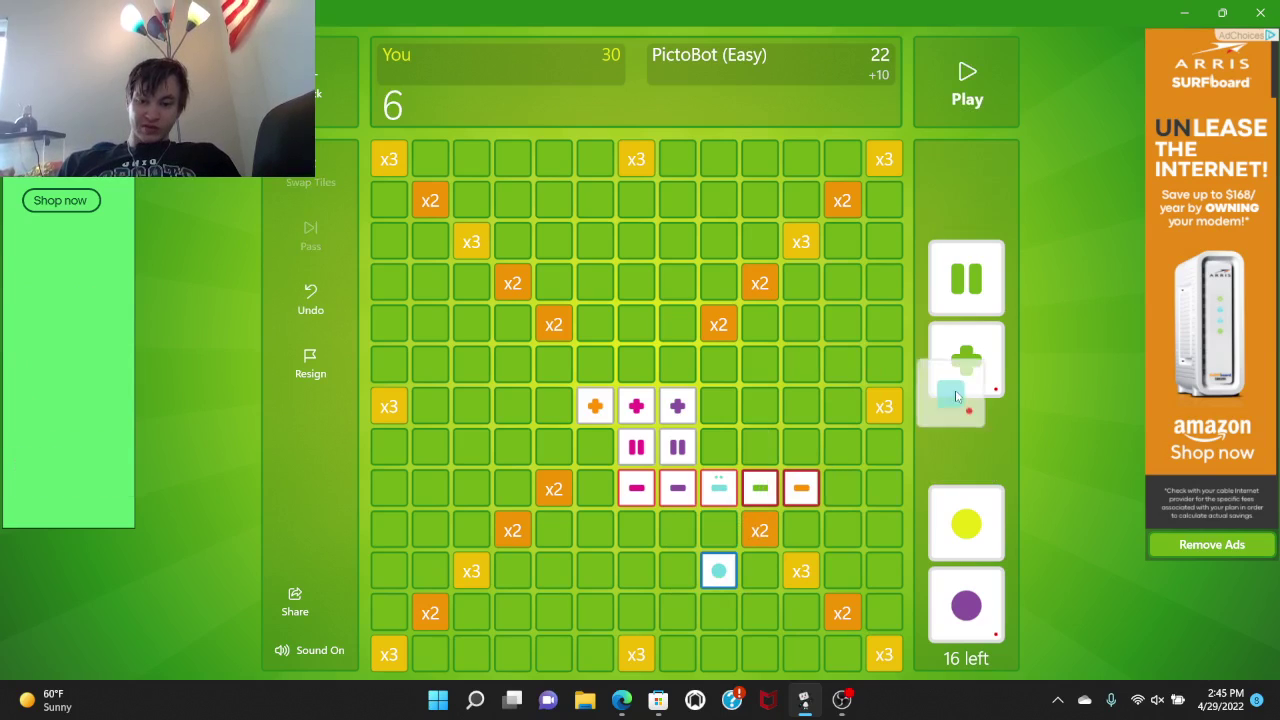
pyautogui.click(718, 570)
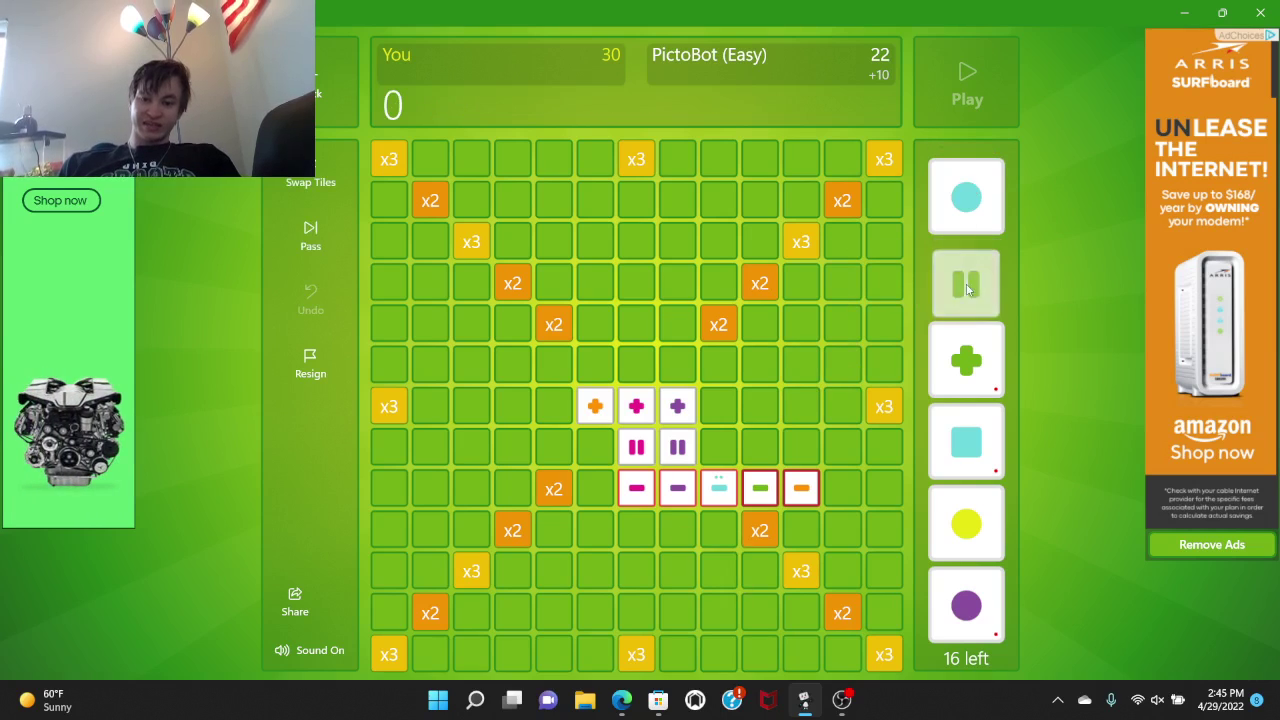
# Play the green double-bar and green plus below the green dash for 12 points.
pyautogui.moveTo(968, 288); pyautogui.dragTo(760, 530)
pyautogui.moveTo(966, 362); pyautogui.dragTo(762, 575)
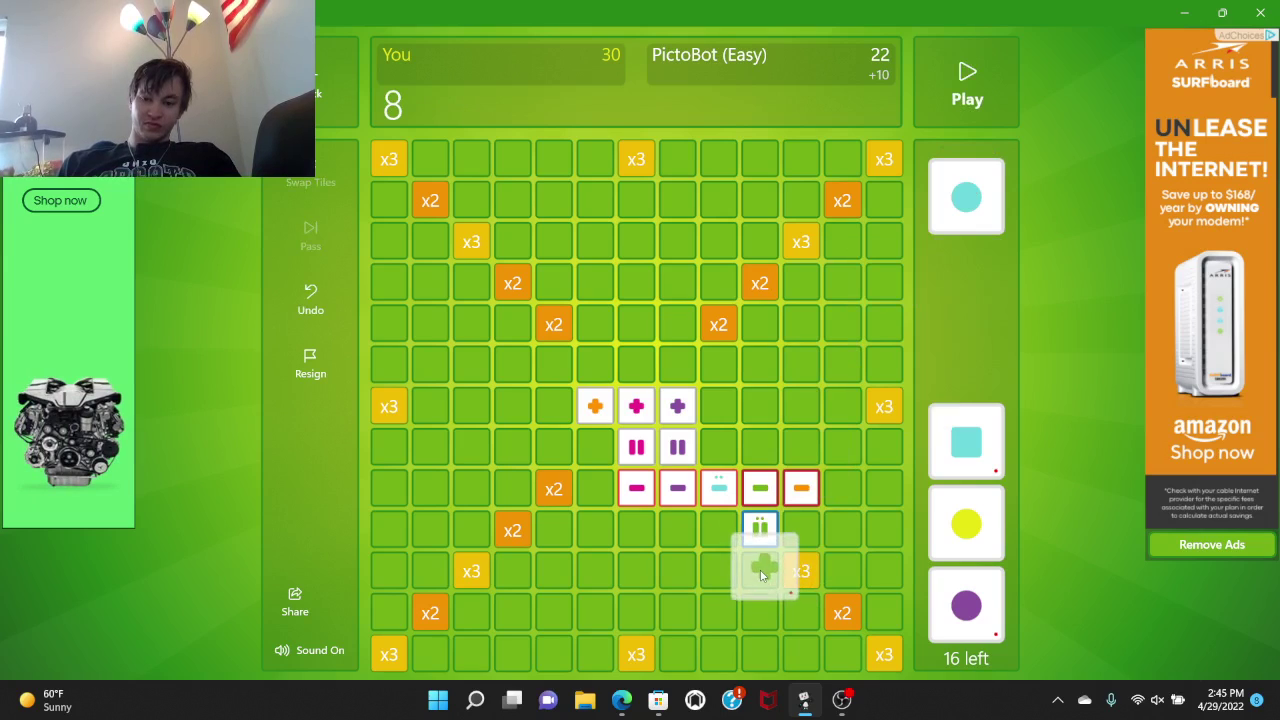
pyautogui.moveTo(762, 575); pyautogui.dragTo(760, 406)
pyautogui.moveTo(760, 527)
pyautogui.mouseDown()
pyautogui.moveTo(760, 447)
pyautogui.moveTo(762, 532)
pyautogui.mouseUp()
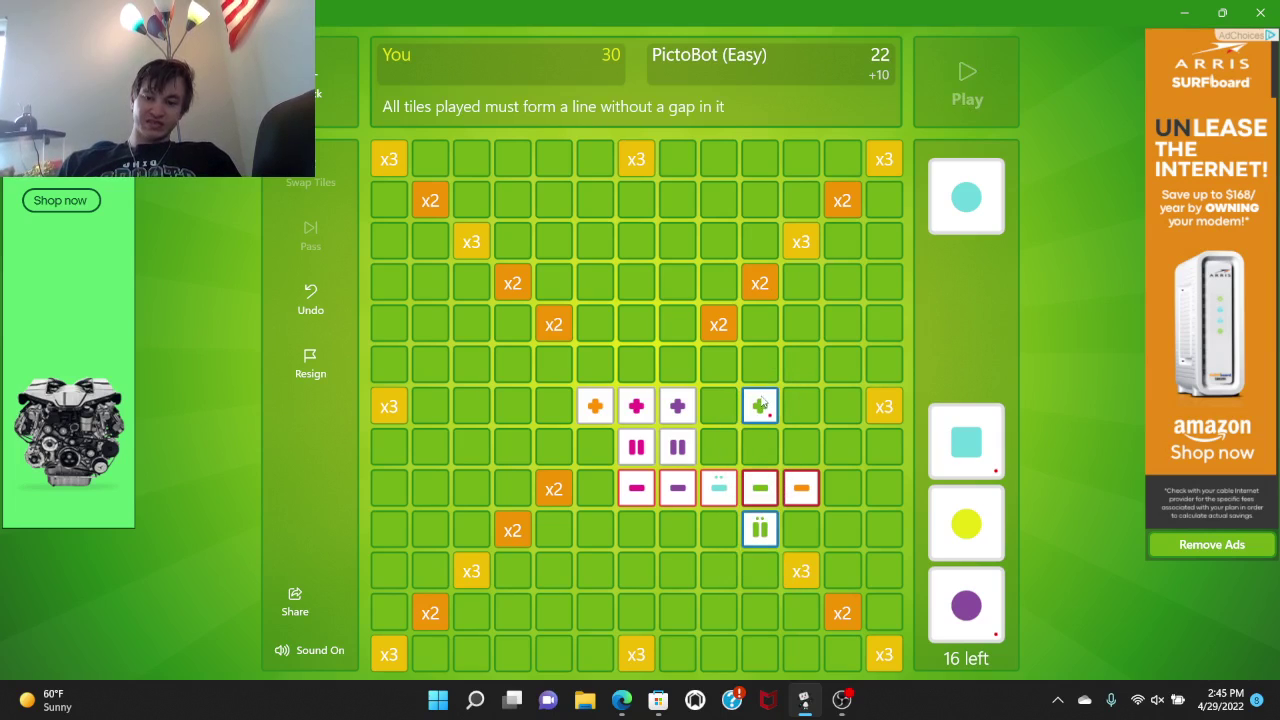
pyautogui.moveTo(762, 406); pyautogui.dragTo(762, 572)
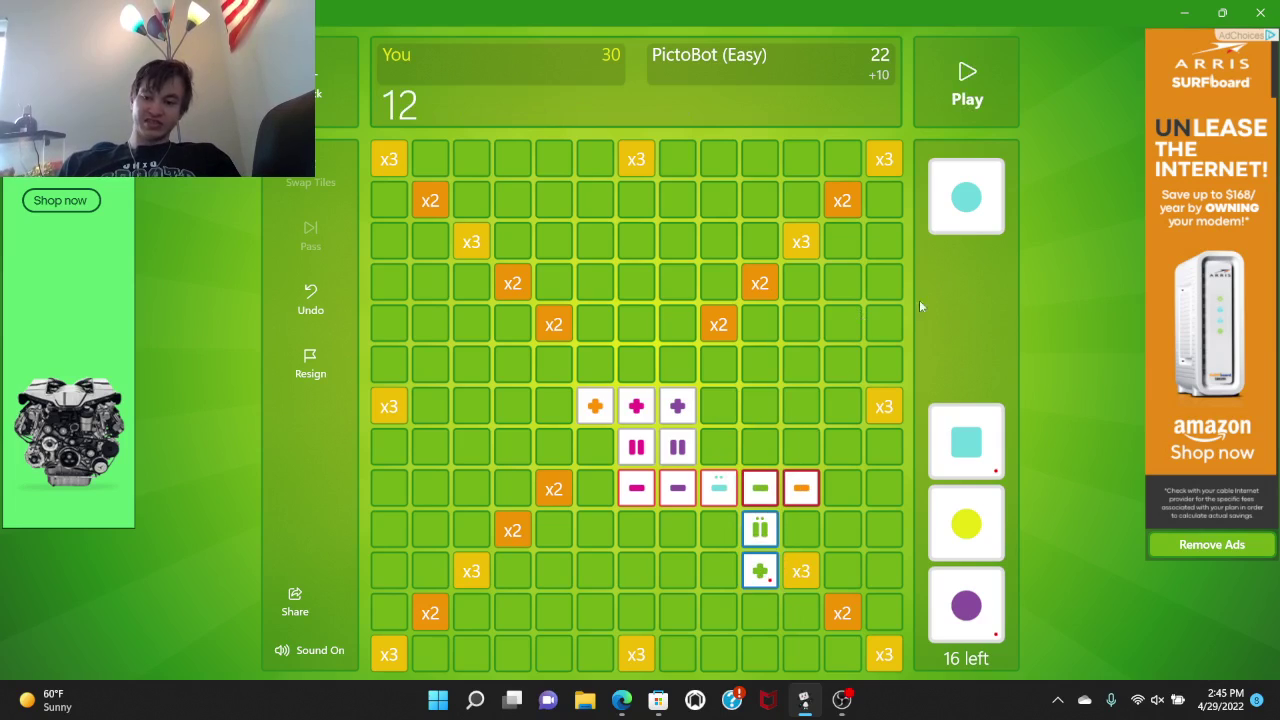
pyautogui.click(968, 100)
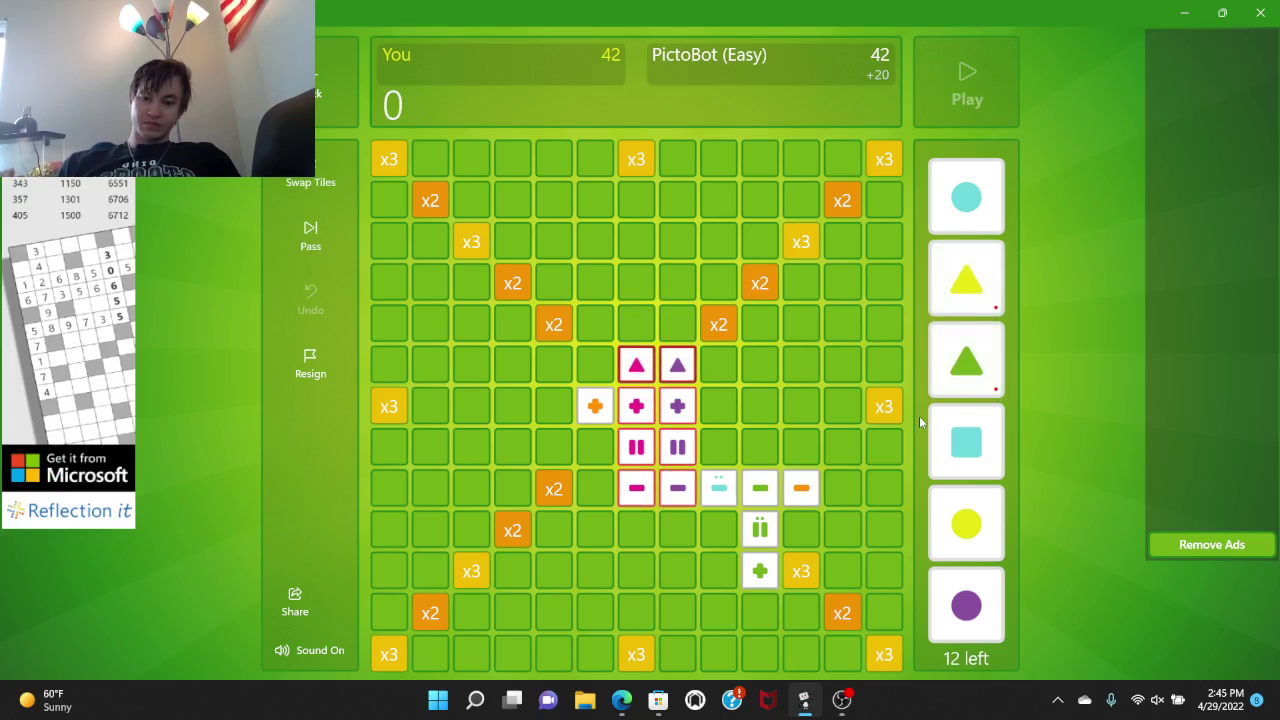
# Try purple circle, green triangle, cyan circle and cyan square placements, withdrawing each one.
pyautogui.moveTo(968, 608); pyautogui.dragTo(676, 540)
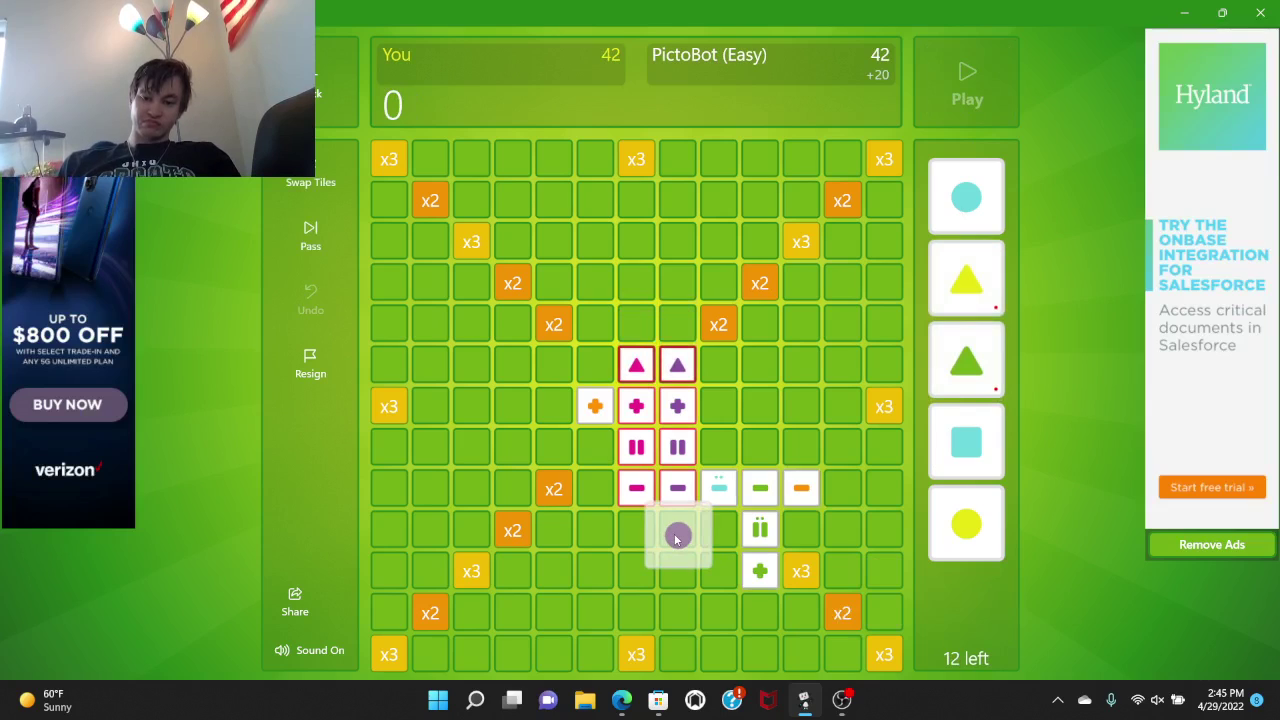
pyautogui.moveTo(676, 540); pyautogui.dragTo(968, 600)
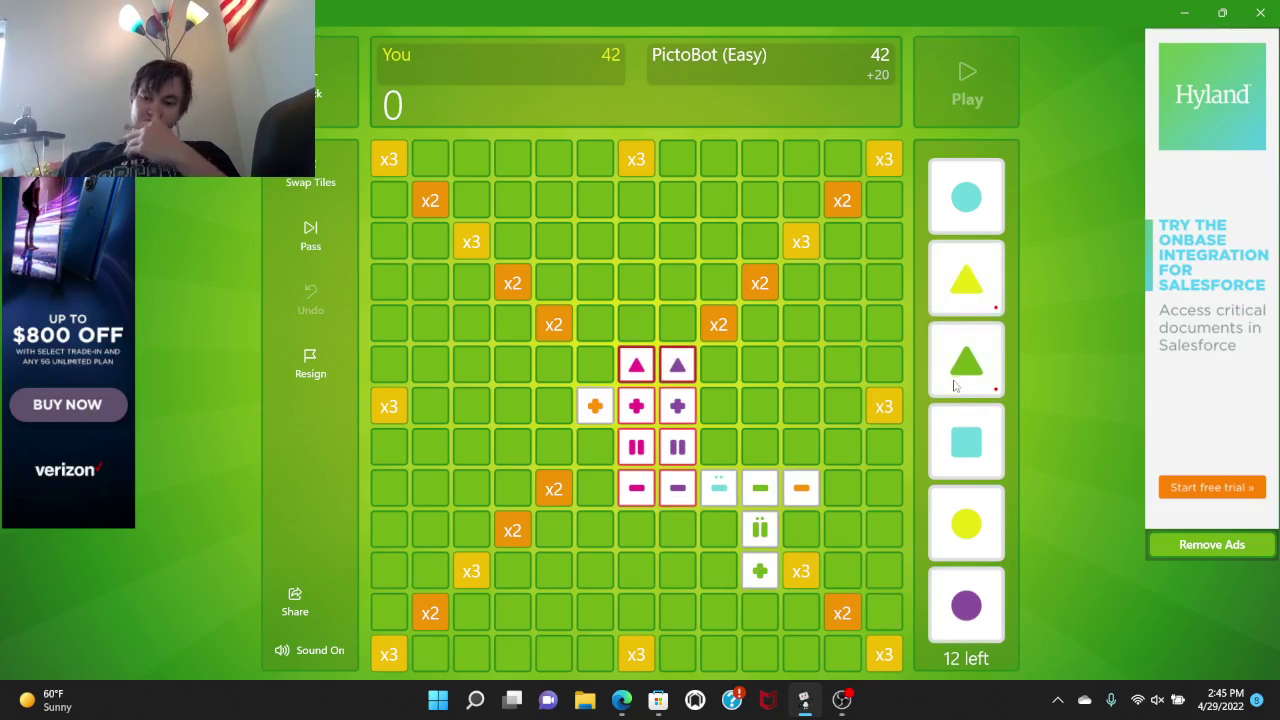
pyautogui.moveTo(966, 360)
pyautogui.mouseDown()
pyautogui.moveTo(760, 448)
pyautogui.moveTo(966, 360)
pyautogui.mouseUp()
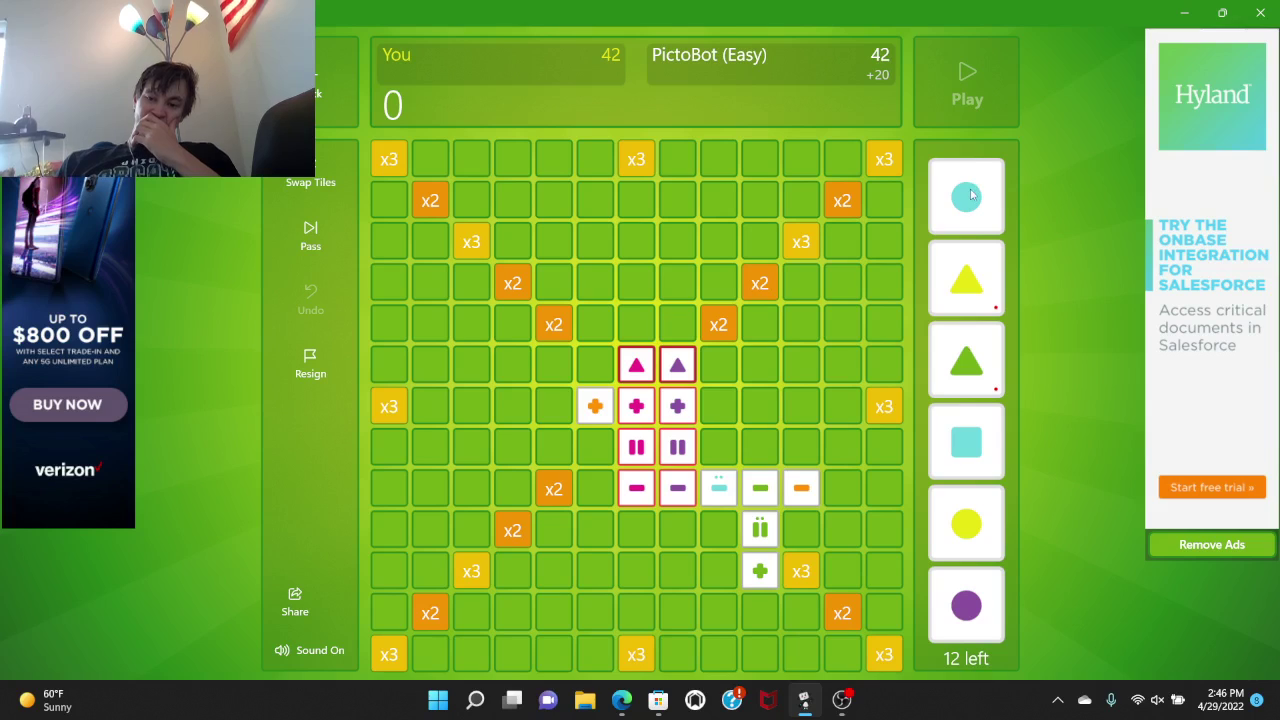
pyautogui.moveTo(966, 197); pyautogui.dragTo(719, 530)
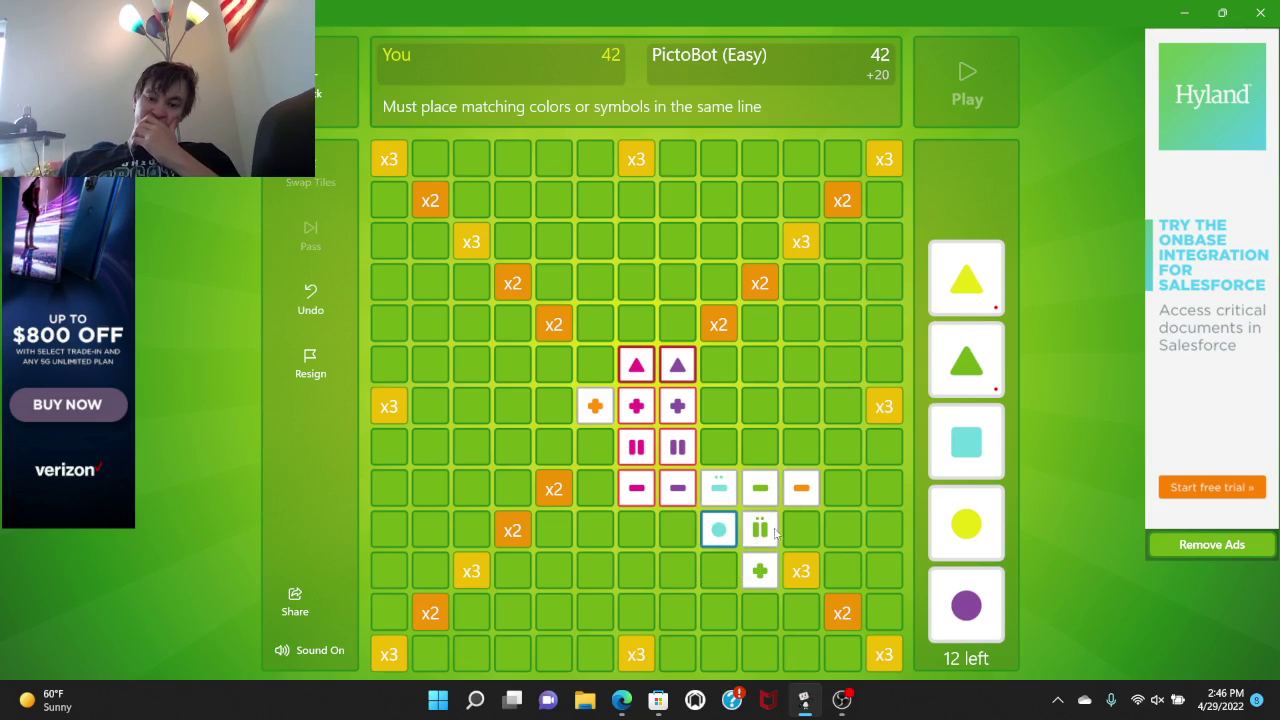
pyautogui.click(724, 532)
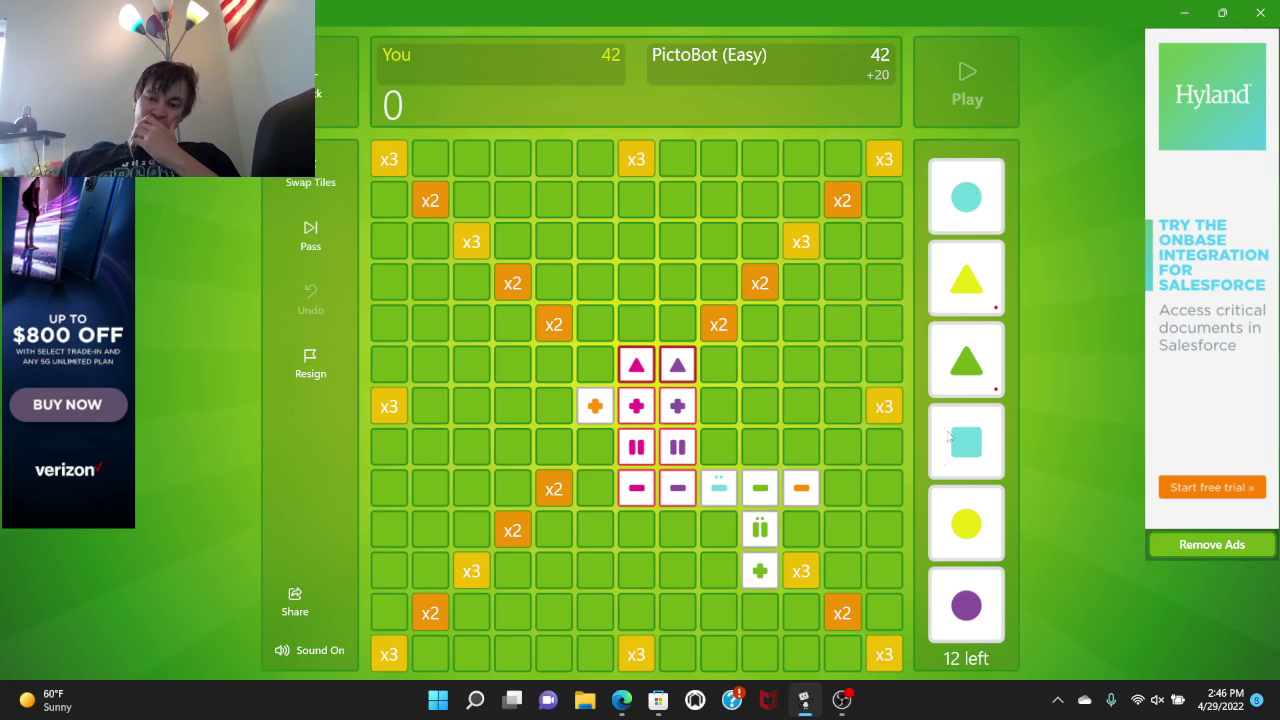
pyautogui.moveTo(965, 432)
pyautogui.mouseDown()
pyautogui.moveTo(719, 530)
pyautogui.moveTo(960, 445)
pyautogui.mouseUp()
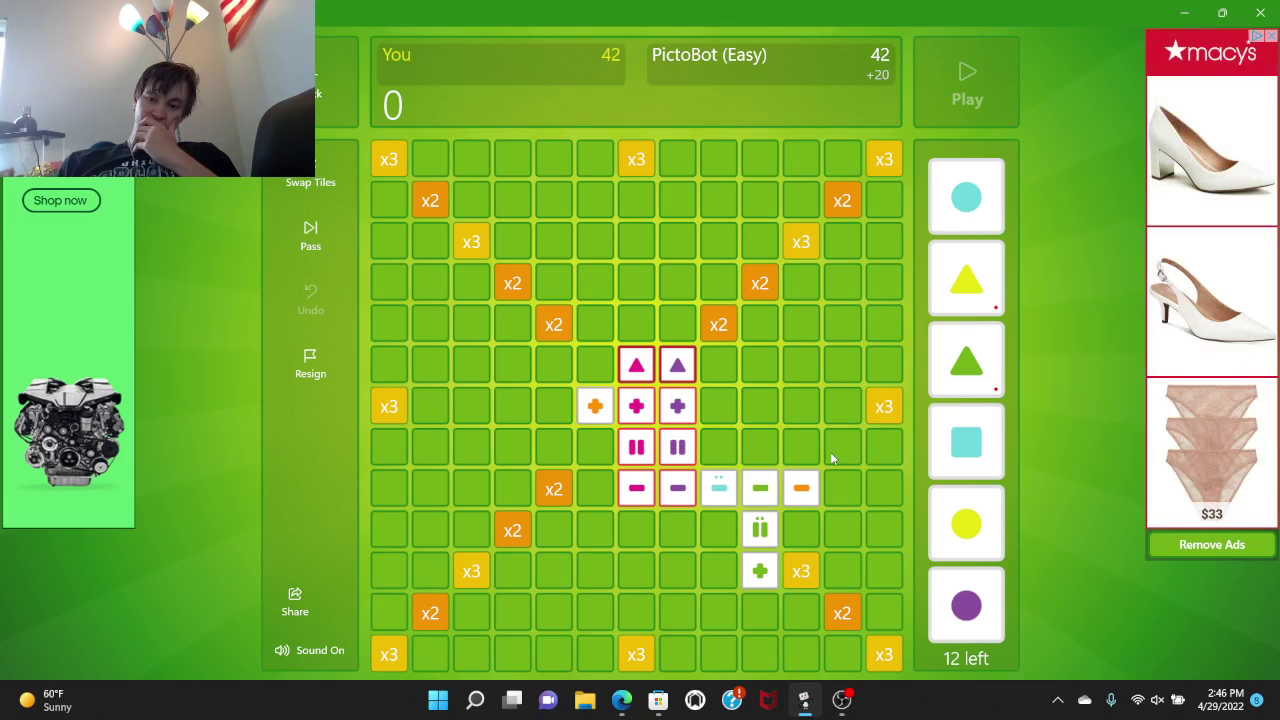
# Play purple, yellow and cyan circles in a row above the triangles.
pyautogui.moveTo(967, 605); pyautogui.dragTo(677, 324)
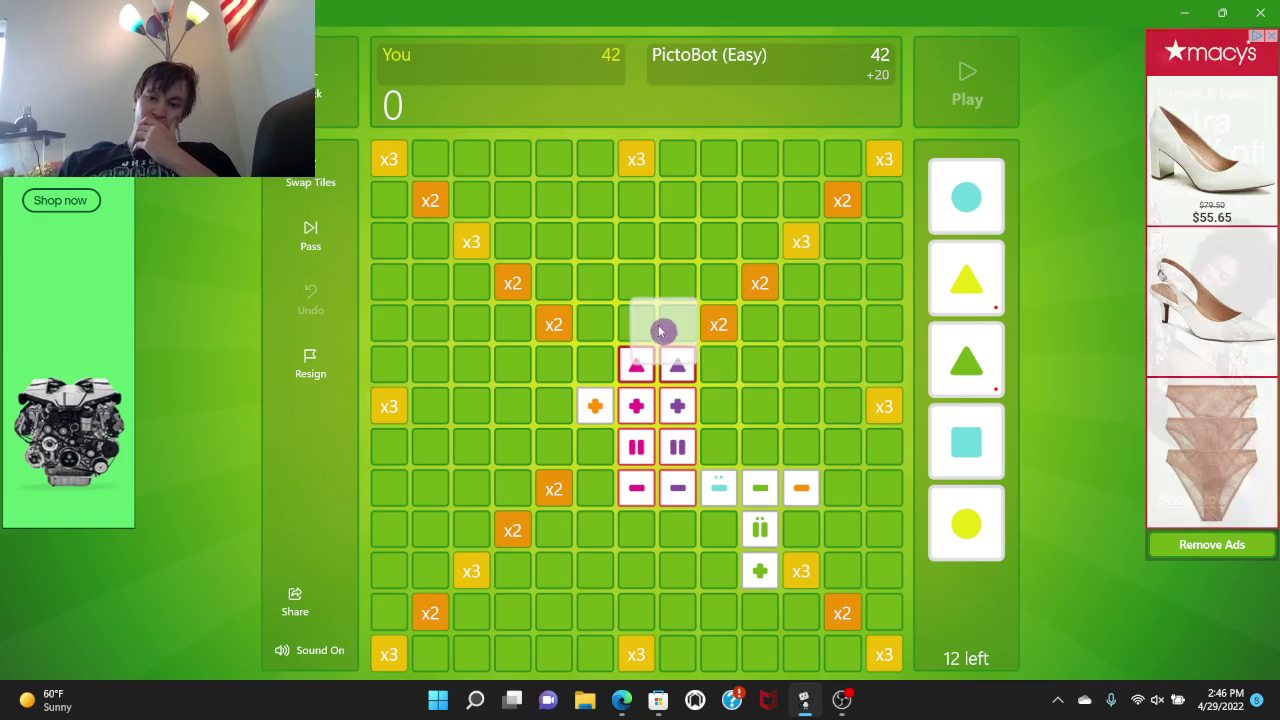
pyautogui.moveTo(967, 523); pyautogui.dragTo(718, 324)
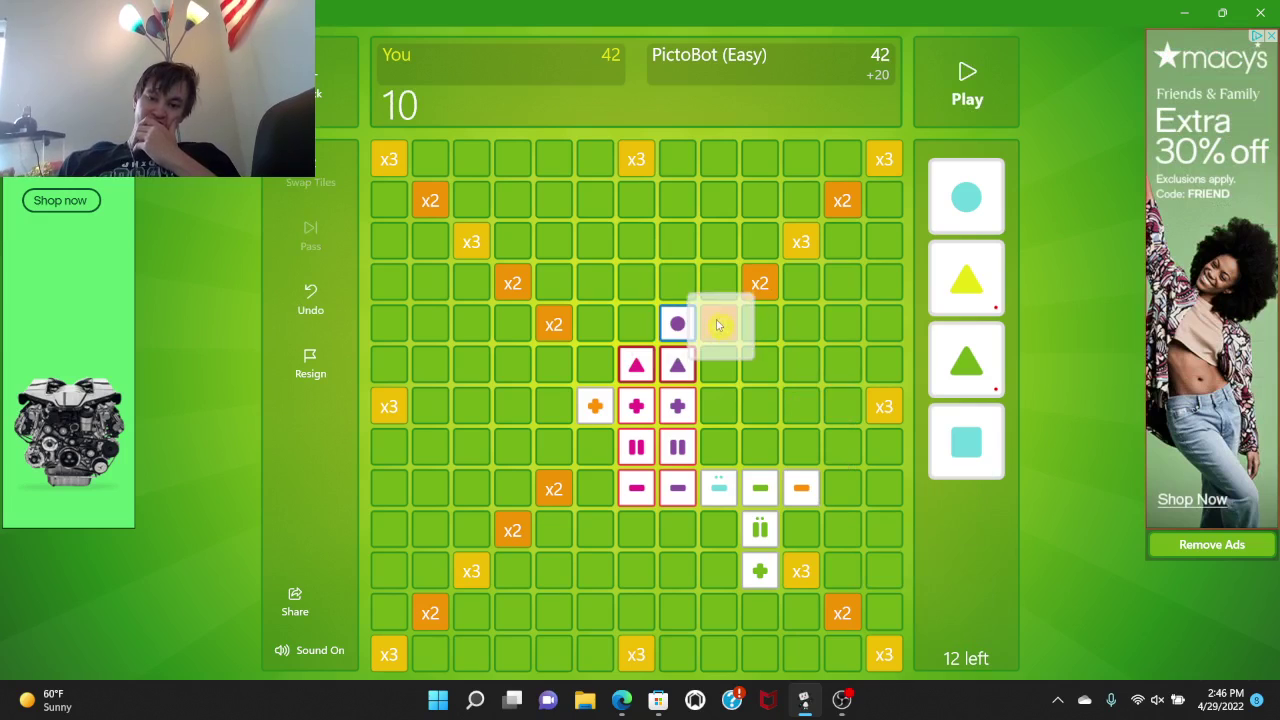
pyautogui.moveTo(967, 197); pyautogui.dragTo(760, 324)
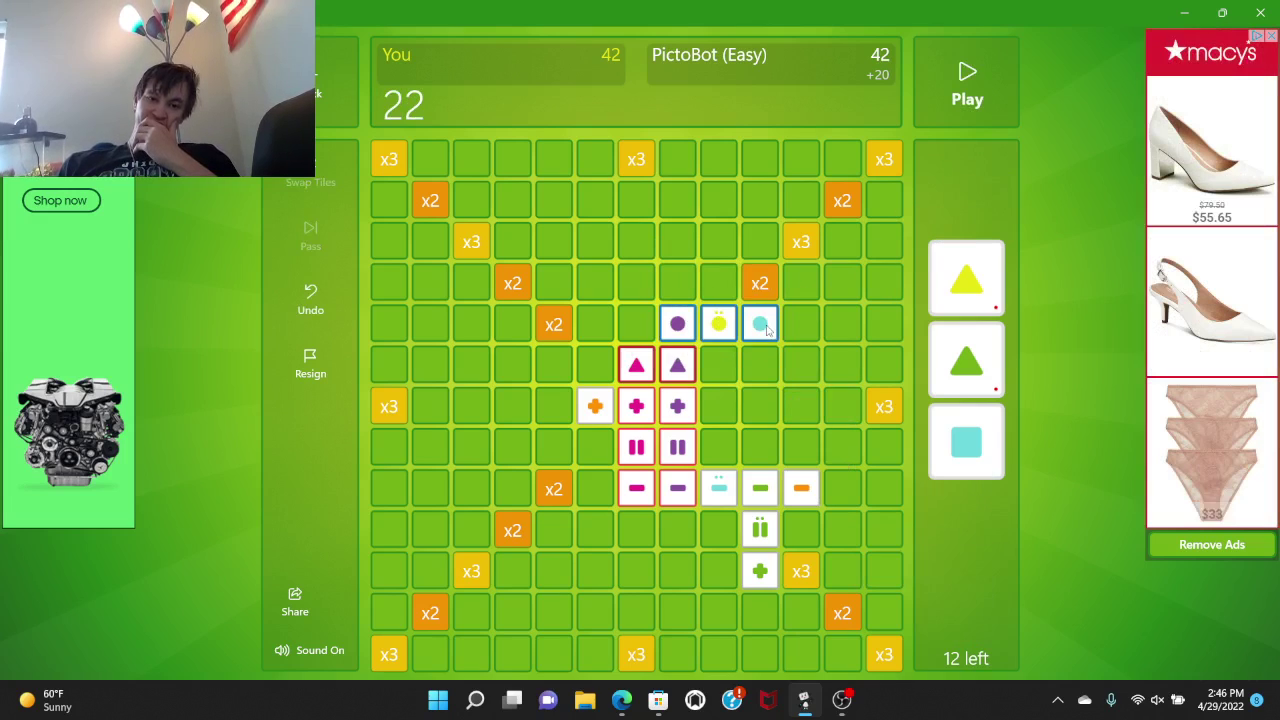
pyautogui.click(967, 82)
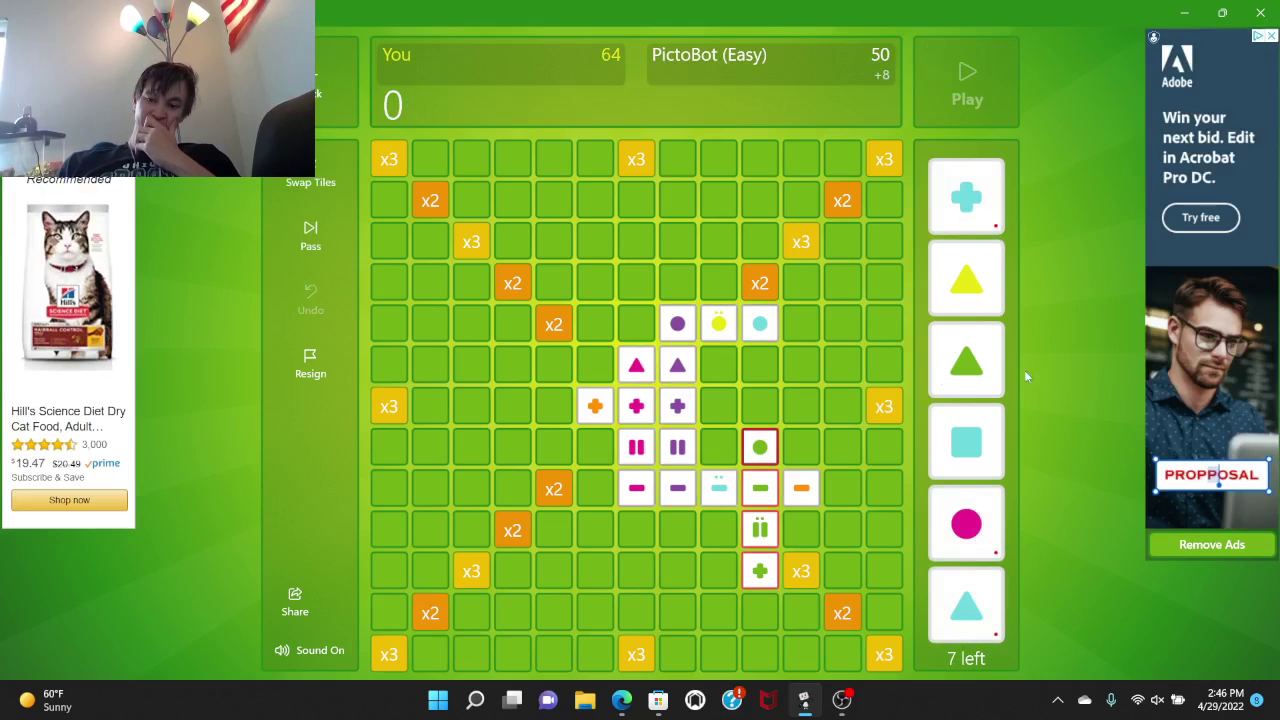
# Add the magenta circle to the circle row and play it, reaching 82.
pyautogui.moveTo(963, 528); pyautogui.dragTo(636, 324)
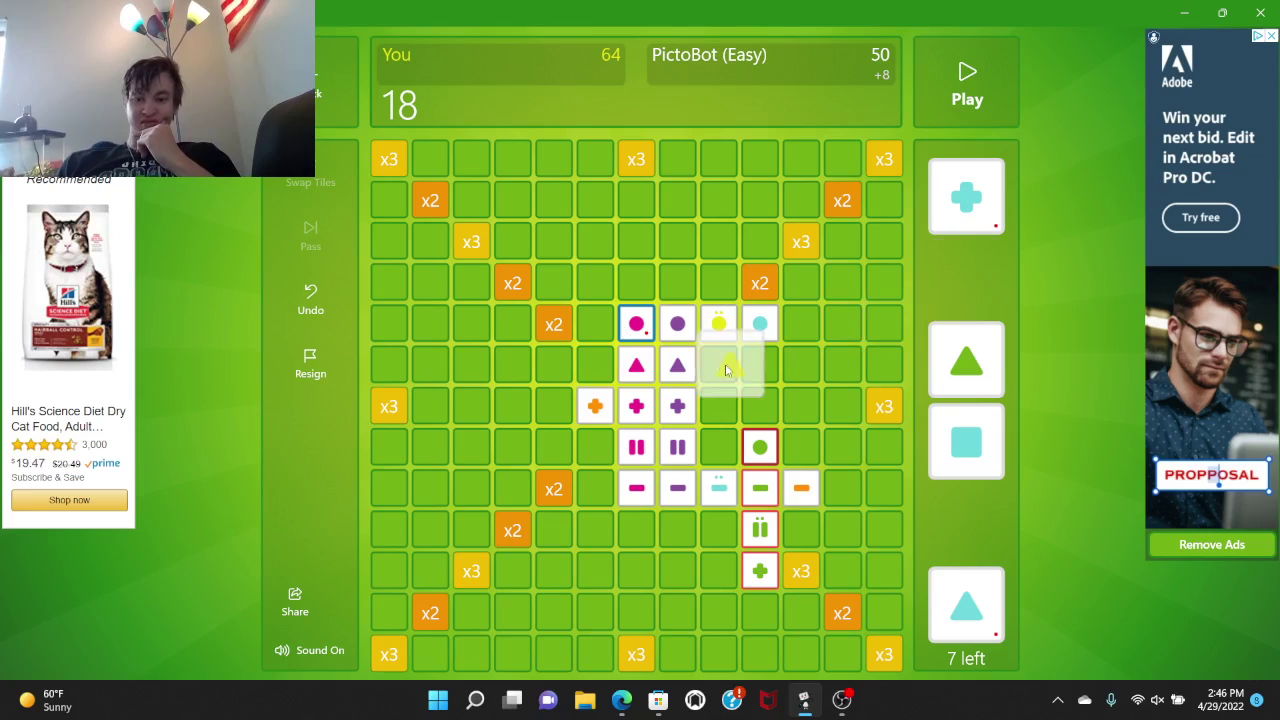
pyautogui.moveTo(968, 282)
pyautogui.mouseDown()
pyautogui.moveTo(718, 365)
pyautogui.moveTo(968, 282)
pyautogui.mouseUp()
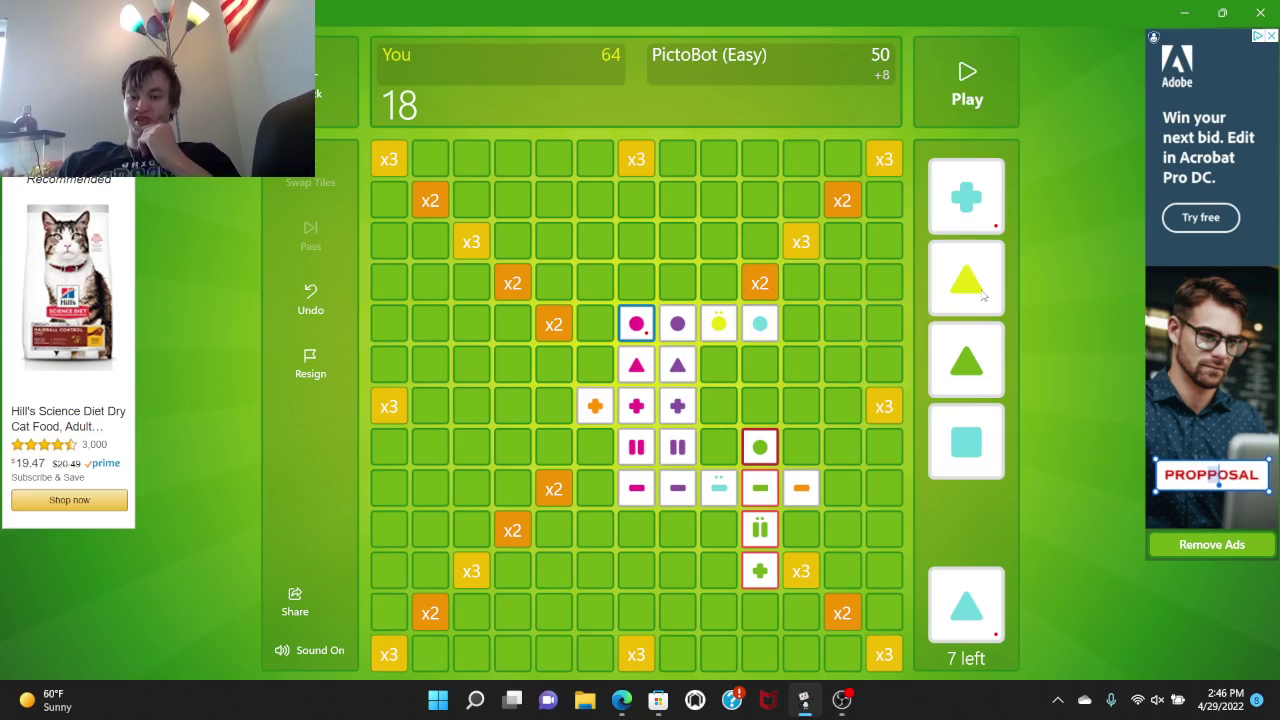
pyautogui.click(975, 90)
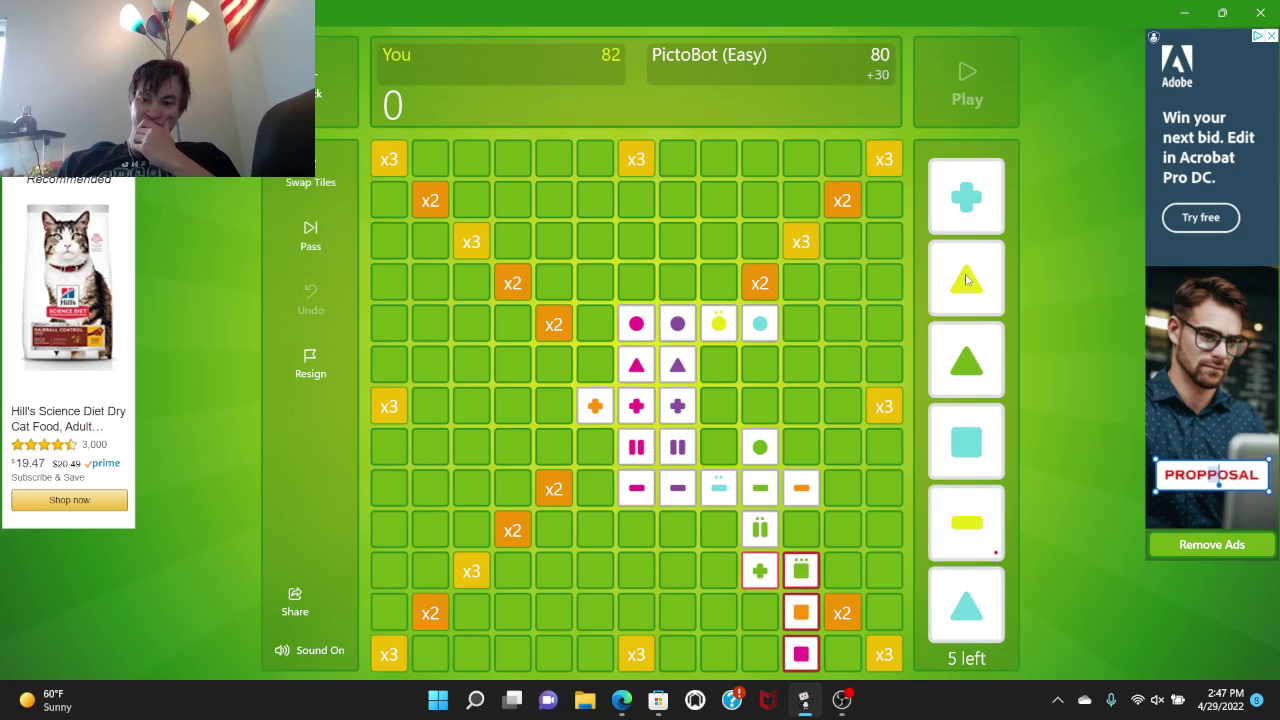
# Play yellow, cyan and green triangles after the purple triangle for 18 points, reaching 100.
pyautogui.moveTo(968, 282); pyautogui.dragTo(721, 368)
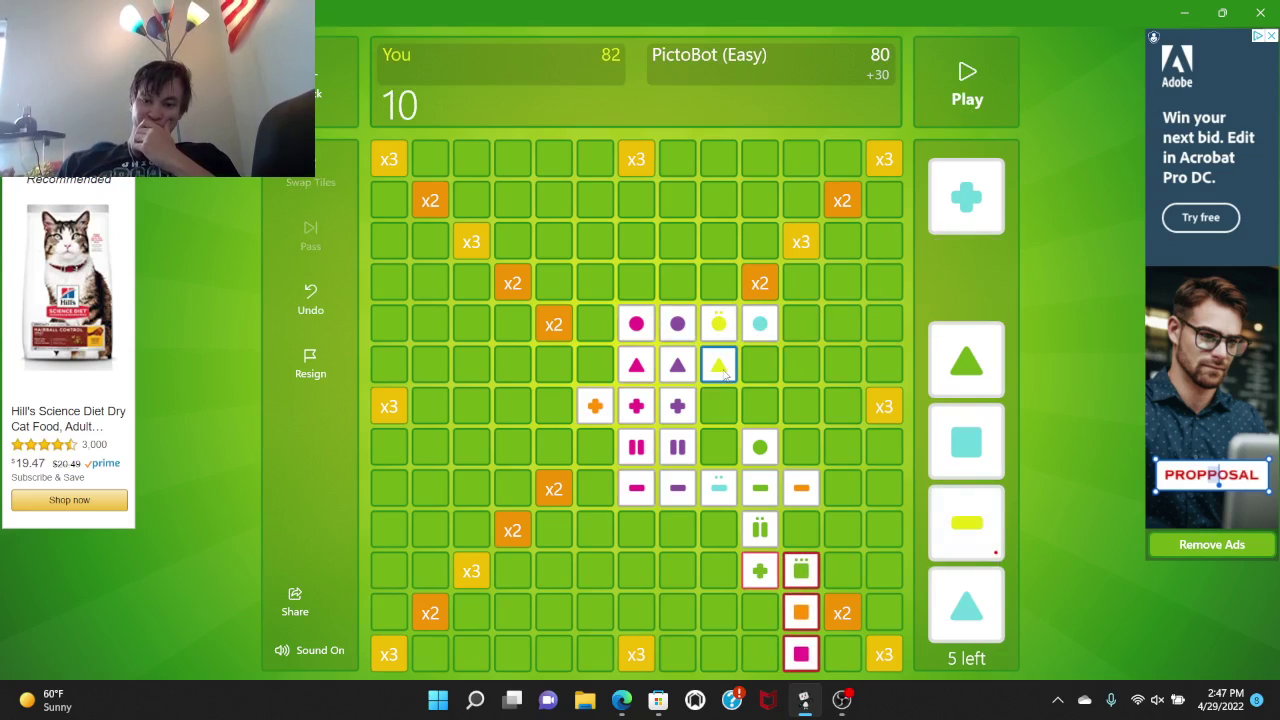
pyautogui.moveTo(958, 607); pyautogui.dragTo(758, 368)
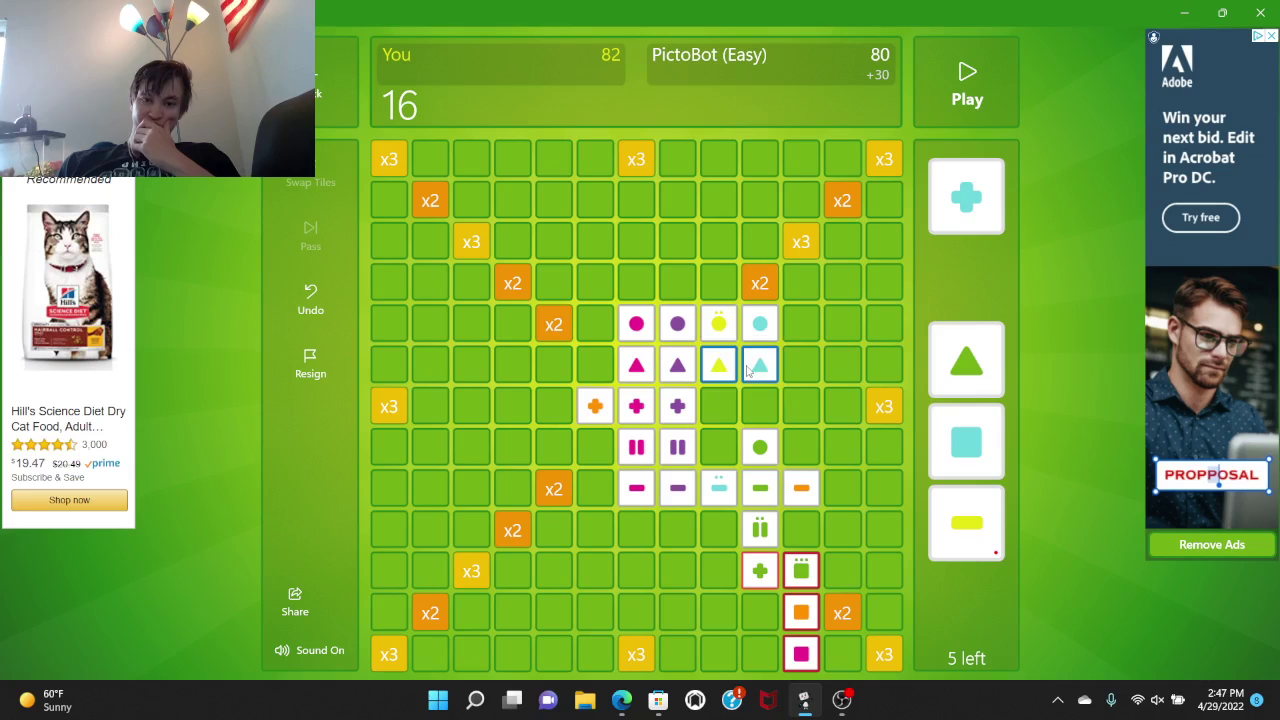
pyautogui.moveTo(965, 362); pyautogui.dragTo(801, 366)
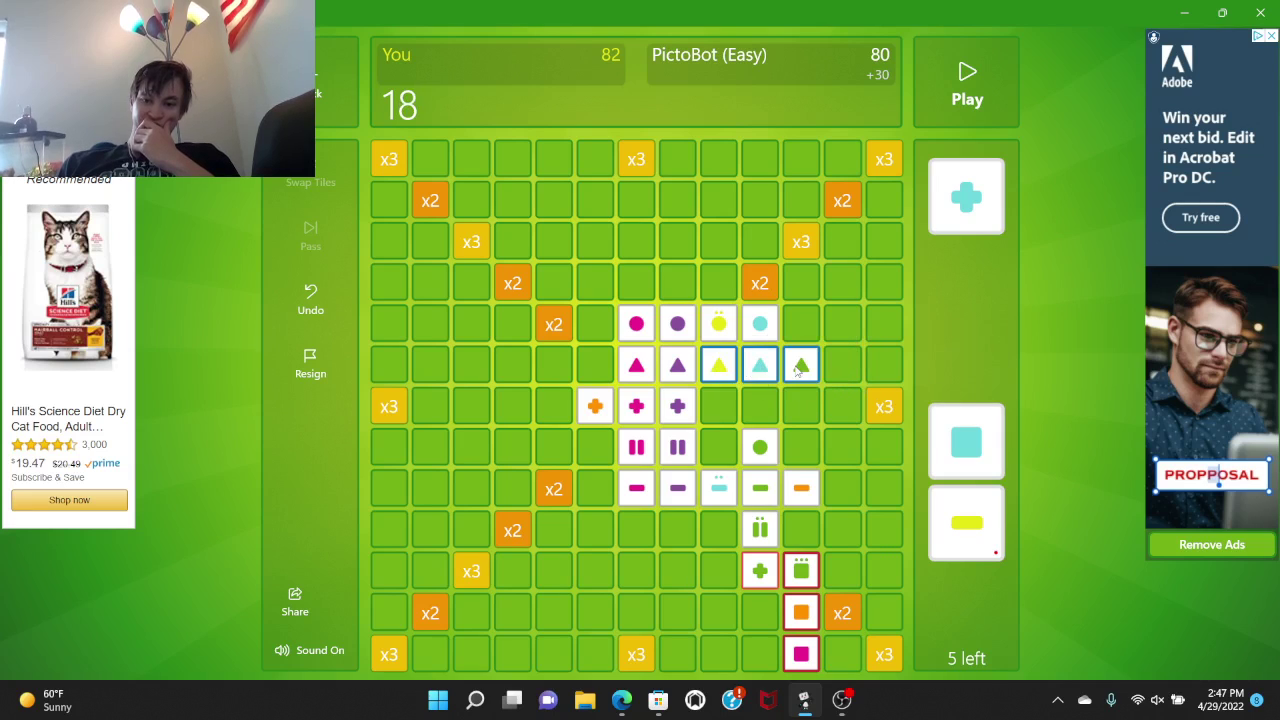
pyautogui.click(978, 96)
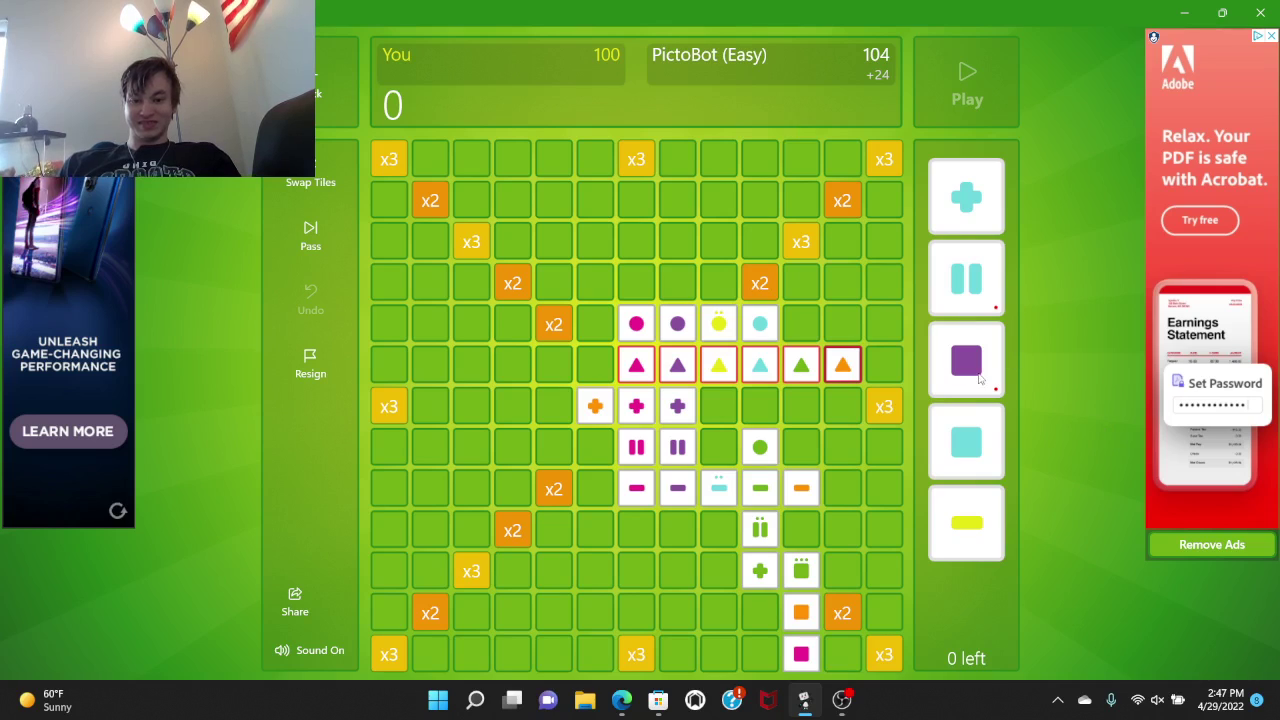
# Withdraw the trial purple square, then play cyan square, pause-bars and plus for 20 points.
pyautogui.moveTo(966, 362); pyautogui.dragTo(677, 290)
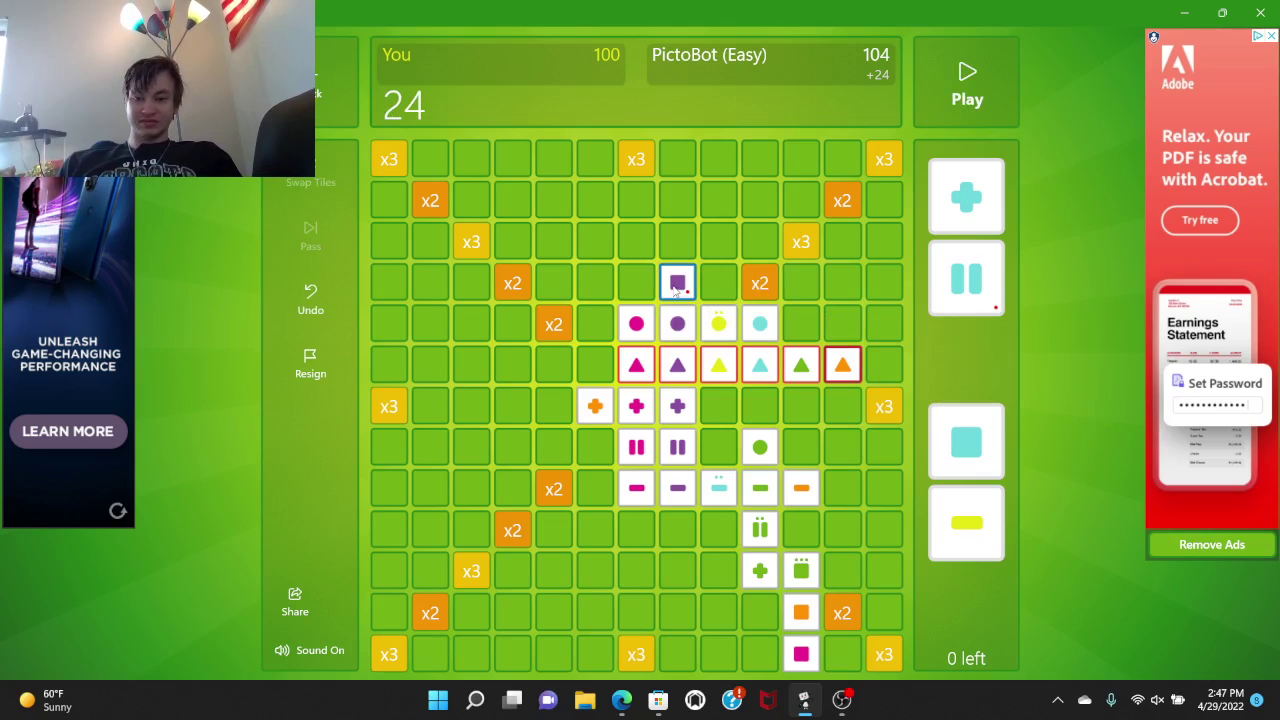
pyautogui.moveTo(683, 283); pyautogui.dragTo(966, 362)
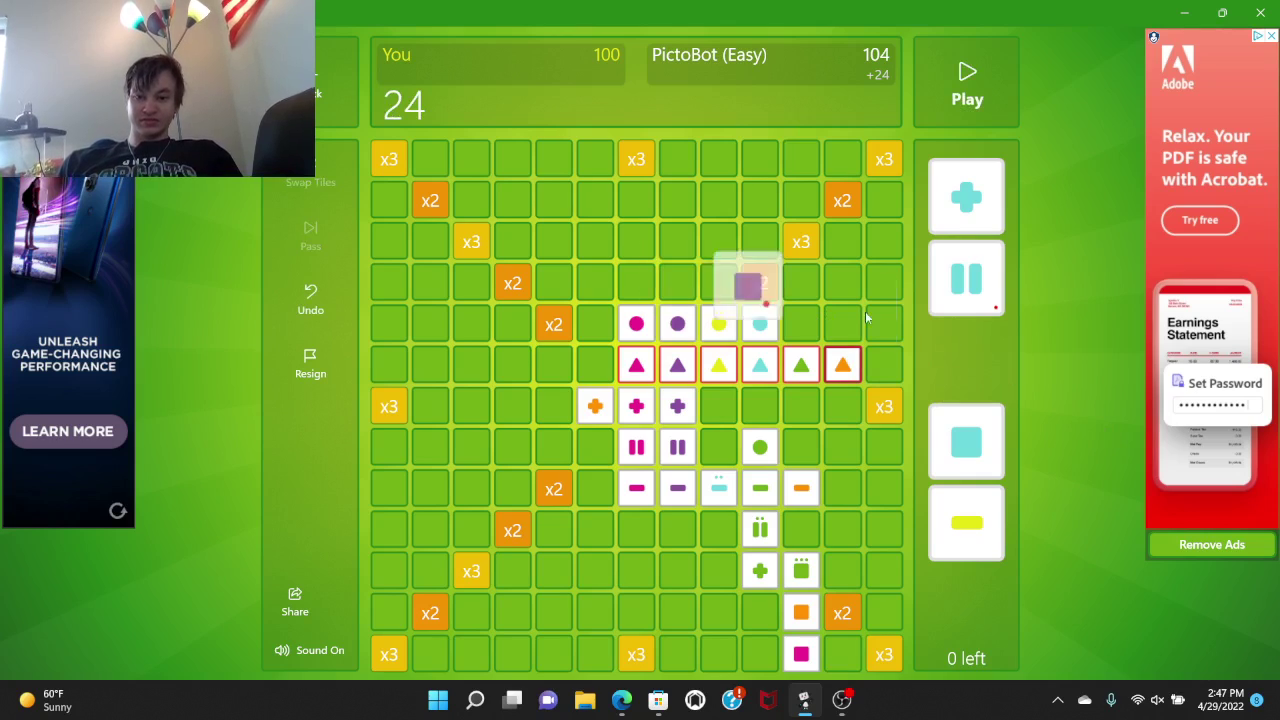
pyautogui.moveTo(966, 441); pyautogui.dragTo(762, 288)
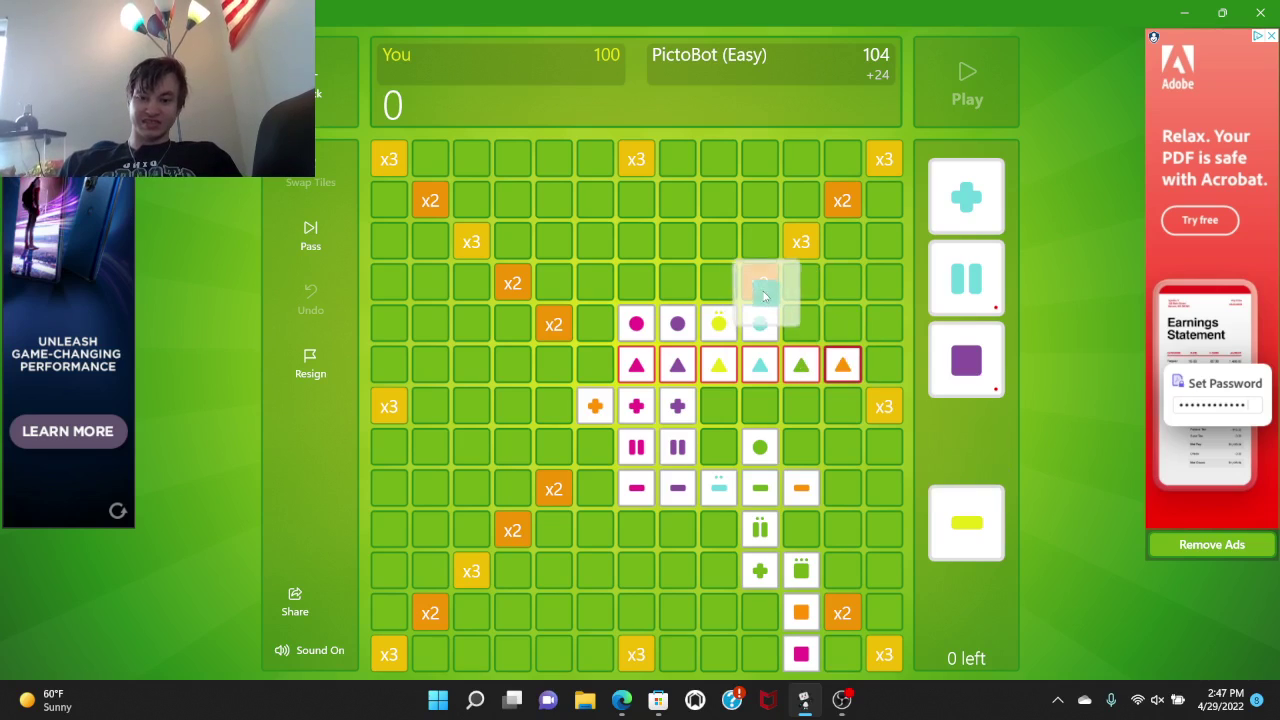
pyautogui.moveTo(966, 278); pyautogui.dragTo(762, 247)
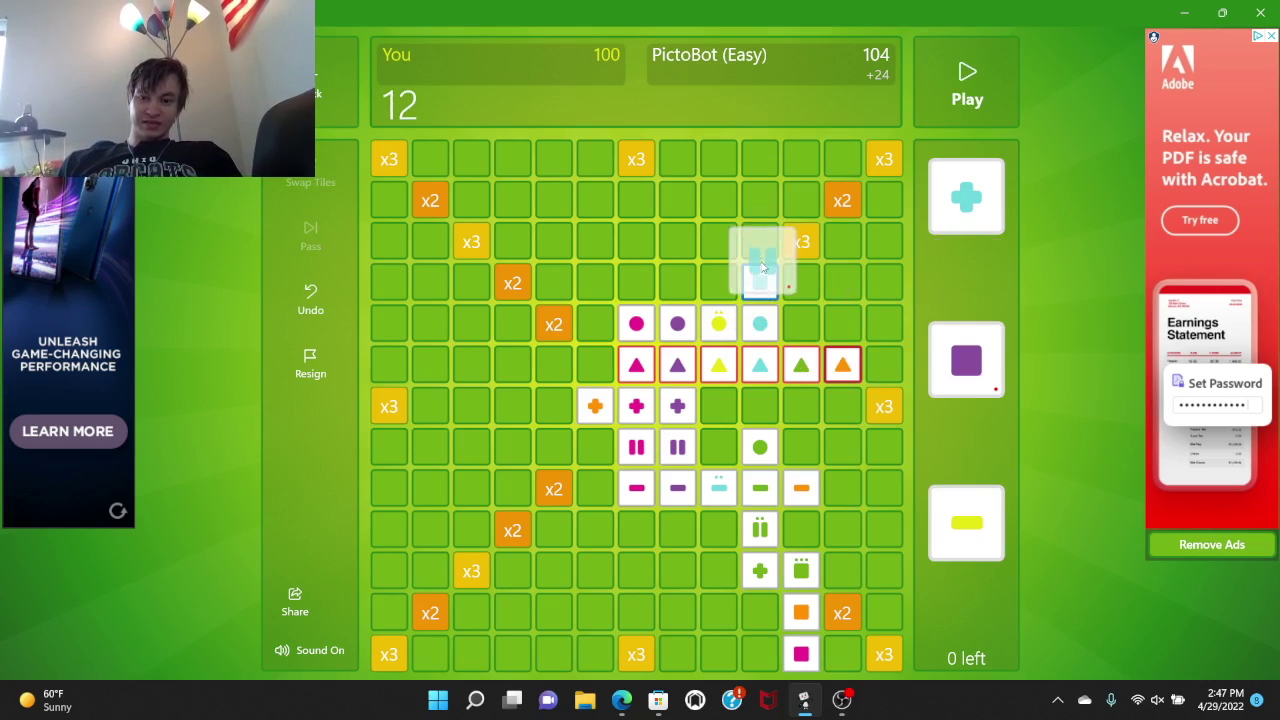
pyautogui.moveTo(966, 197); pyautogui.dragTo(762, 203)
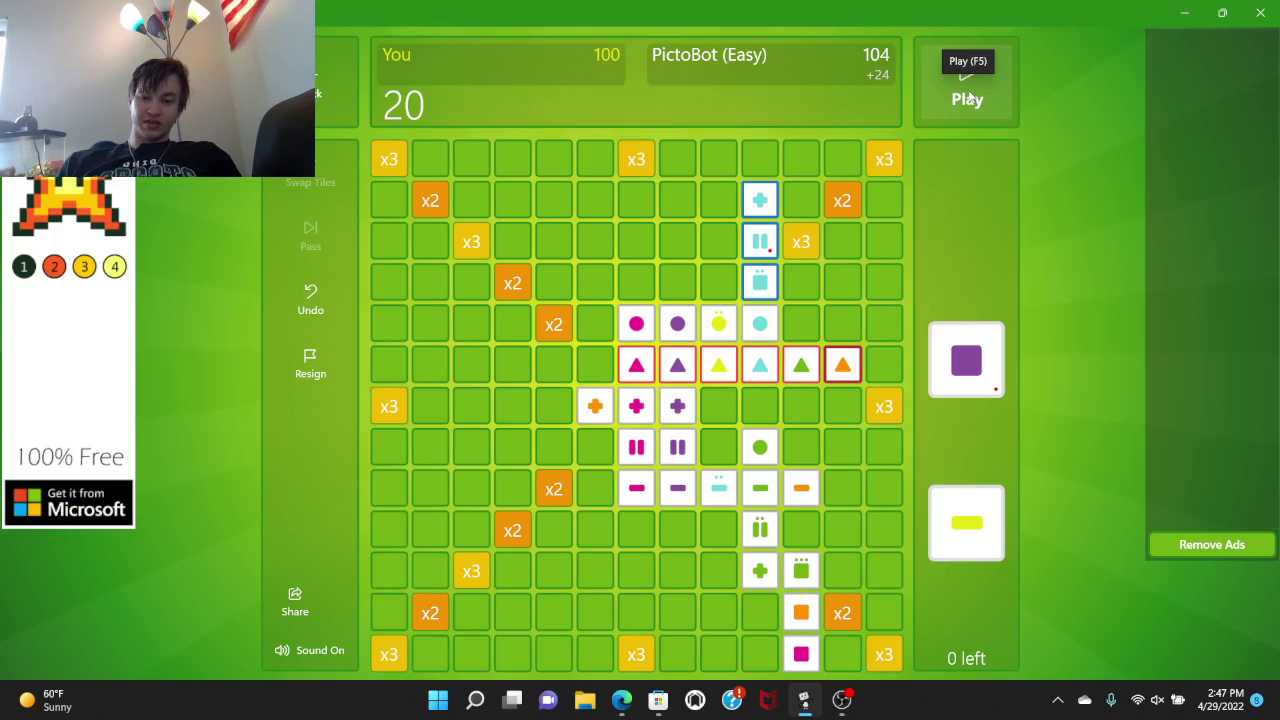
pyautogui.click(968, 95)
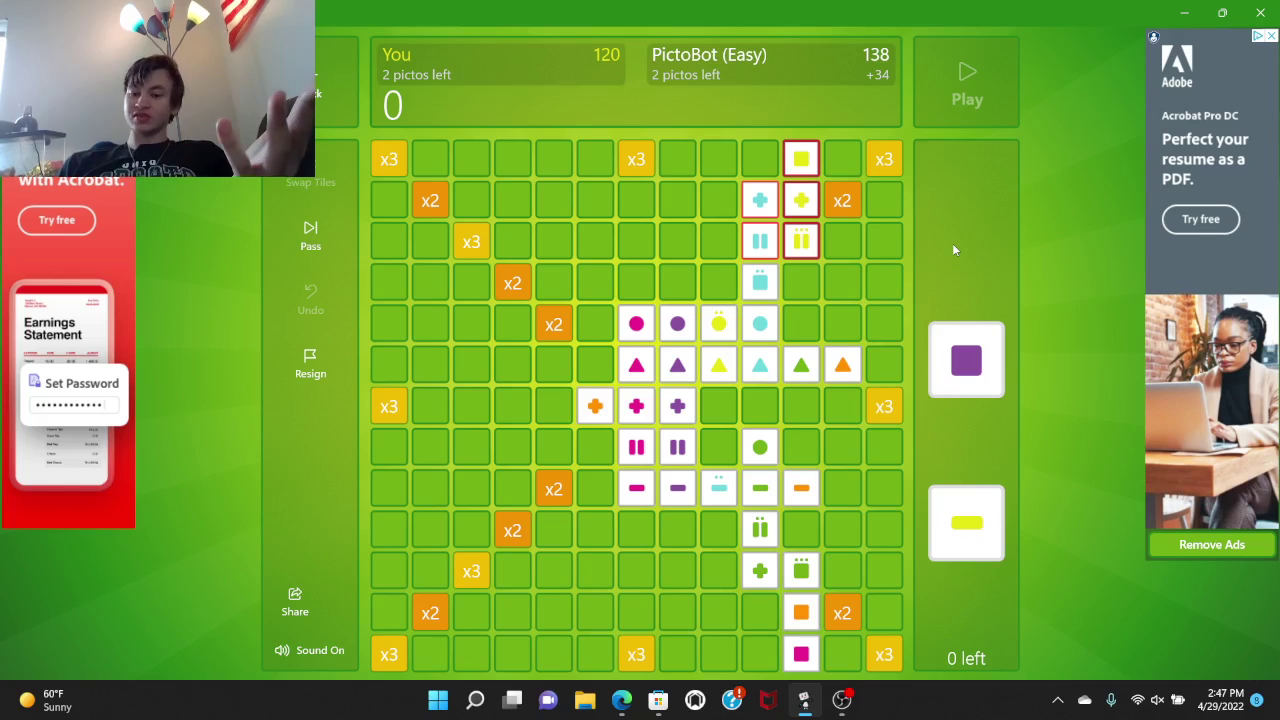
# Play the yellow dash for 24, then the last purple square for 26.
pyautogui.moveTo(966, 522)
pyautogui.mouseDown()
pyautogui.moveTo(800, 478)
pyautogui.moveTo(843, 488)
pyautogui.moveTo(860, 473)
pyautogui.moveTo(845, 492)
pyautogui.mouseUp()
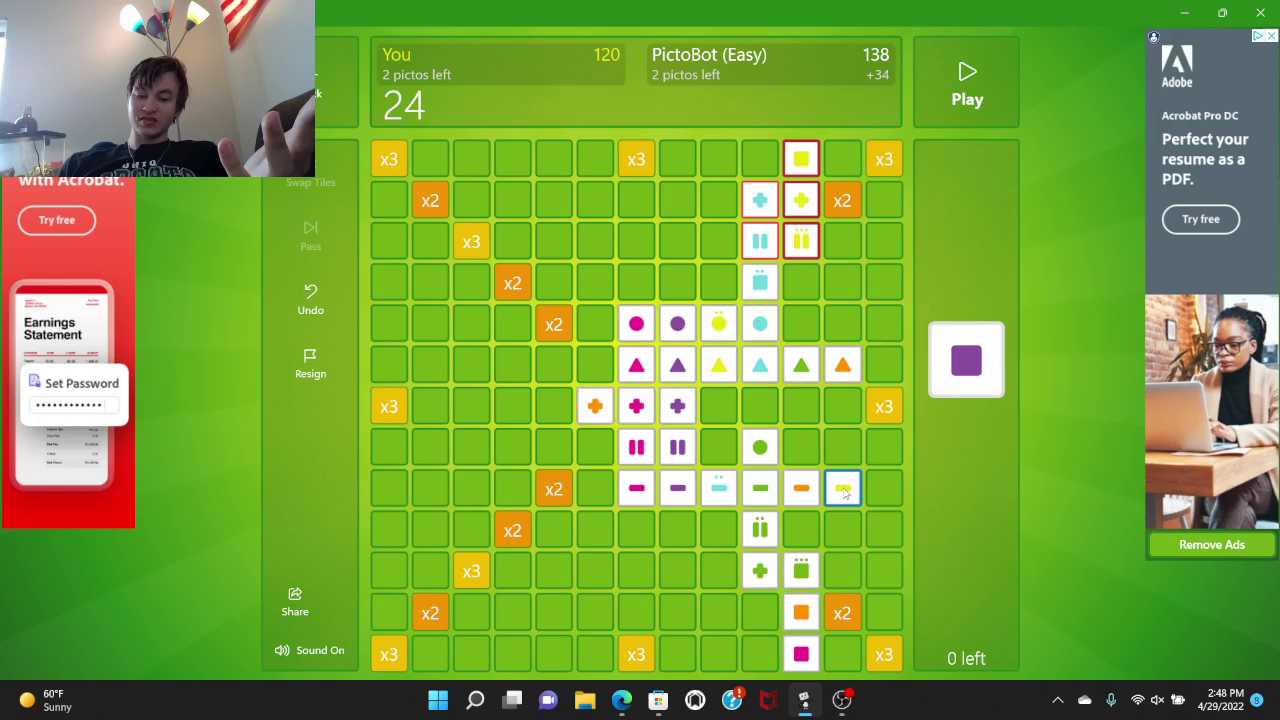
pyautogui.click(962, 100)
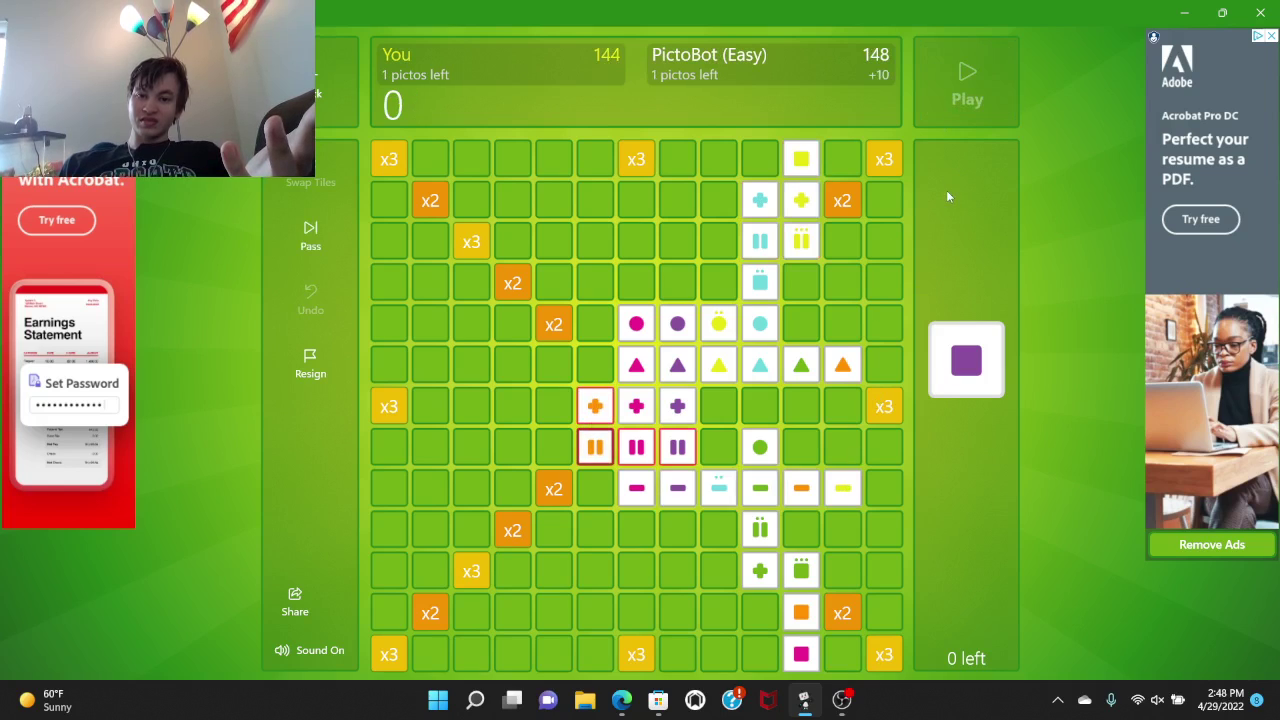
pyautogui.moveTo(965, 365); pyautogui.dragTo(677, 529)
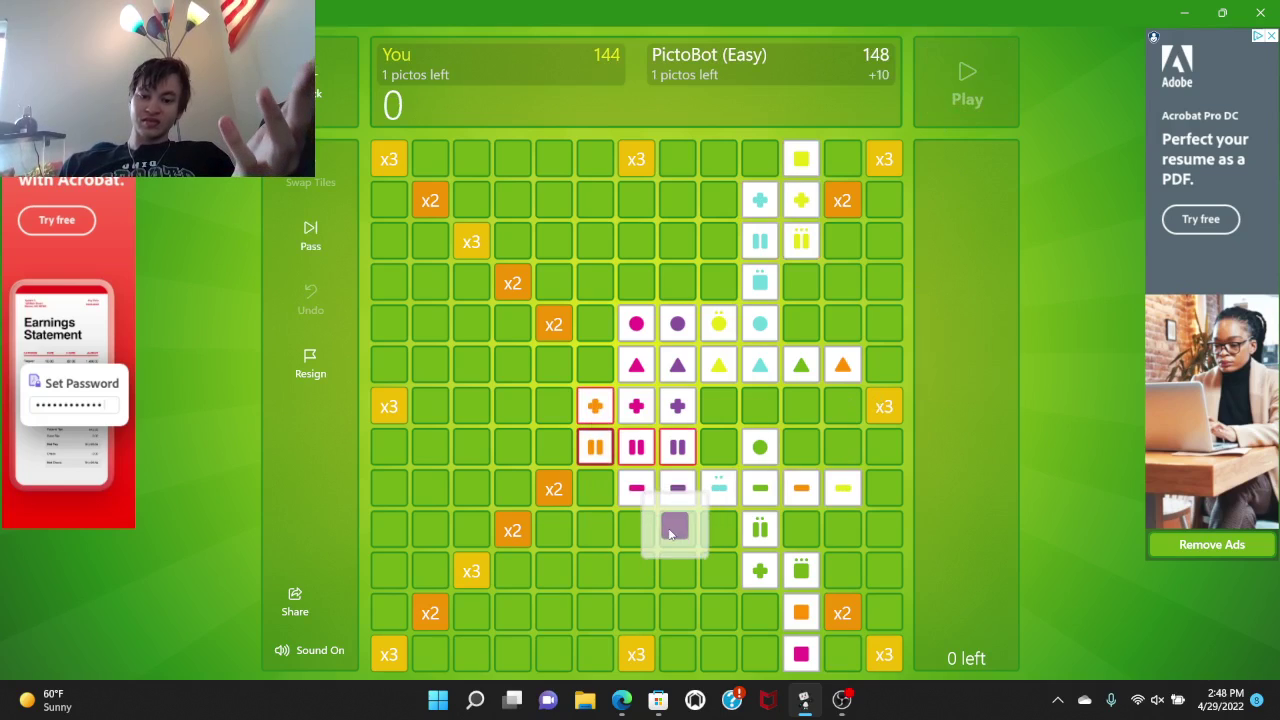
pyautogui.click(967, 95)
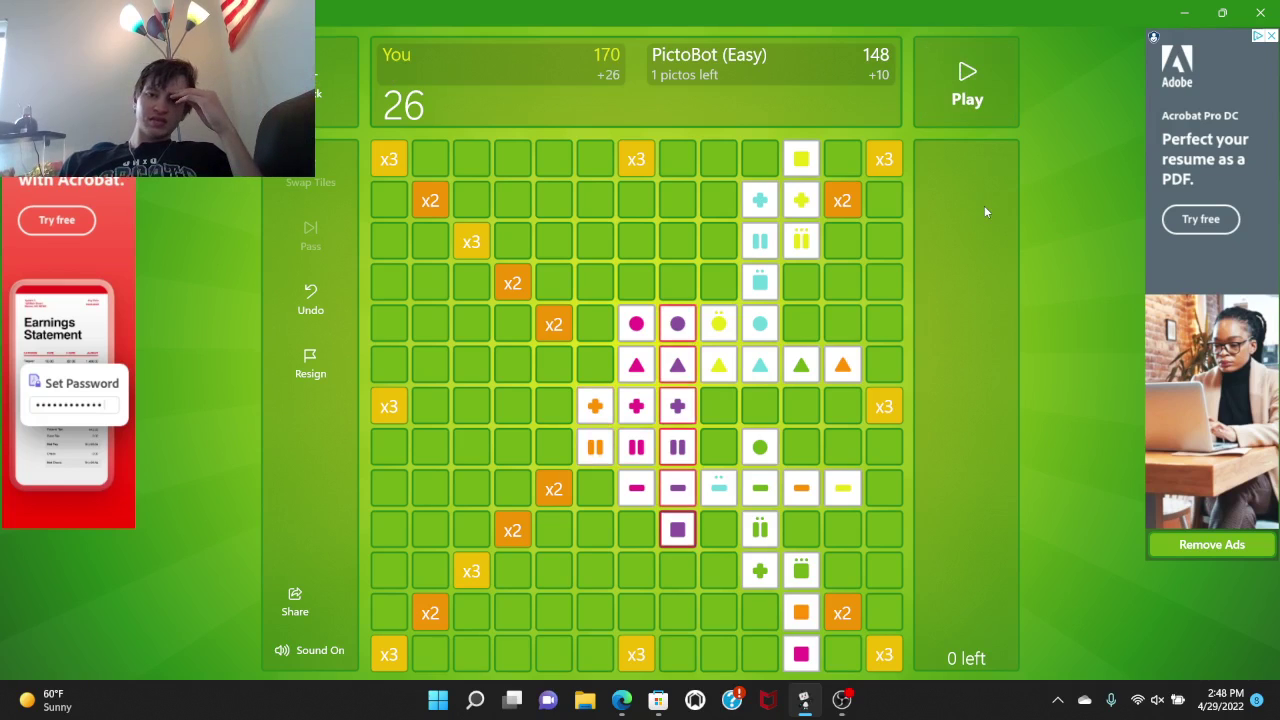